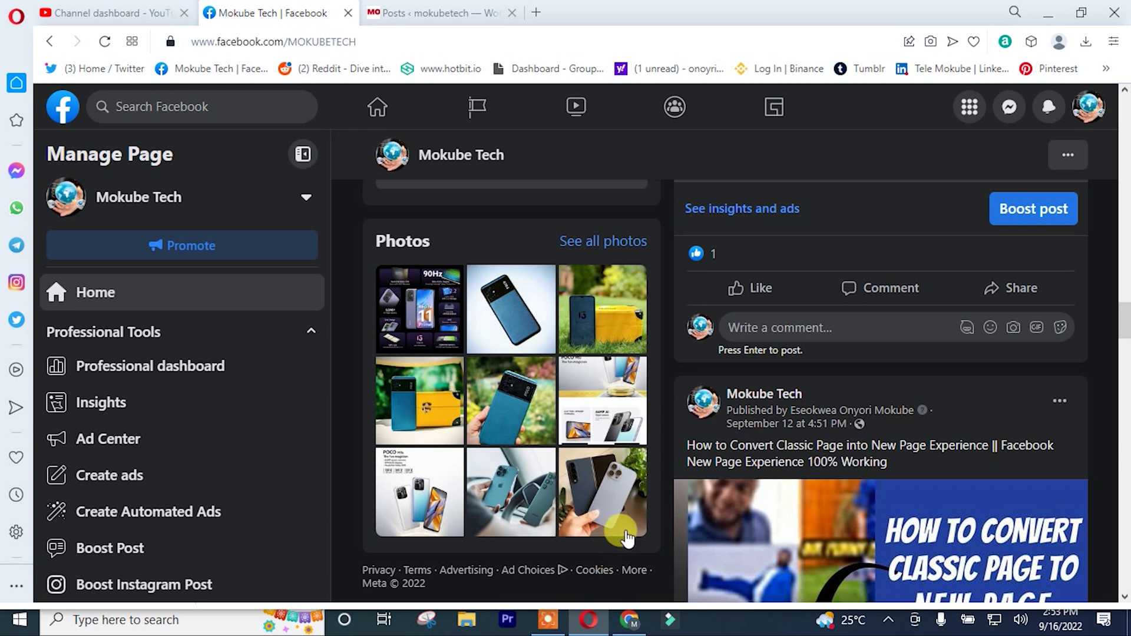
Step: Copy the Facebook embed code of the Redmi Note 12 Series post via its Embed option
{"action": "scroll", "coordinate": [825, 539], "scroll_direction": "up", "scroll_amount": 5}
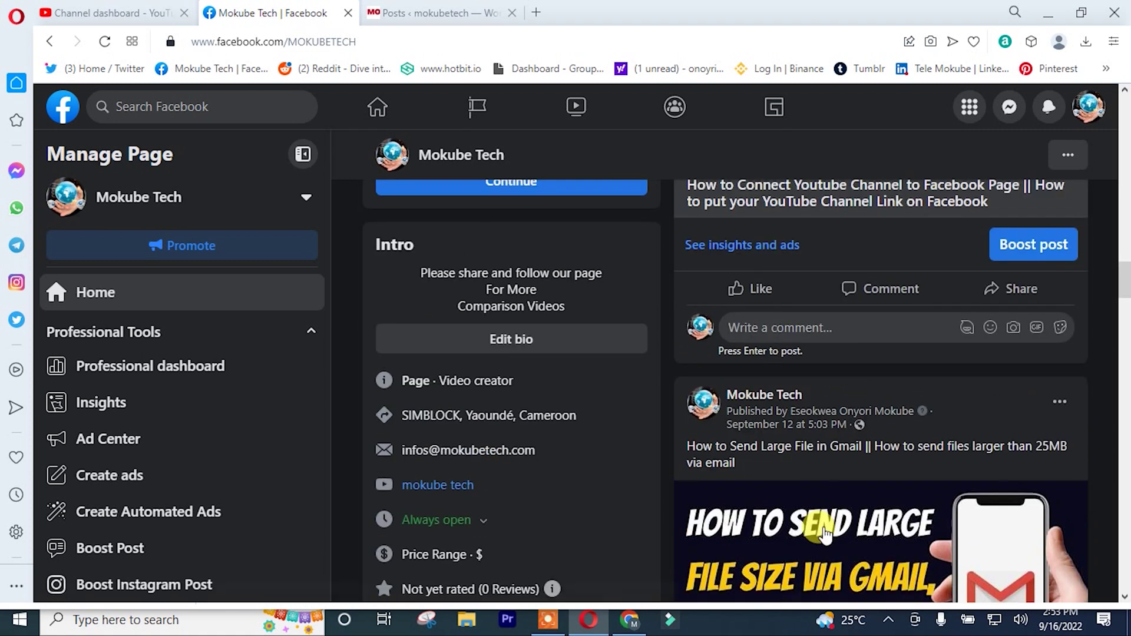
{"action": "scroll", "coordinate": [1006, 488], "scroll_direction": "down", "scroll_amount": 4}
{"action": "scroll", "coordinate": [1006, 488], "scroll_direction": "up", "scroll_amount": 1}
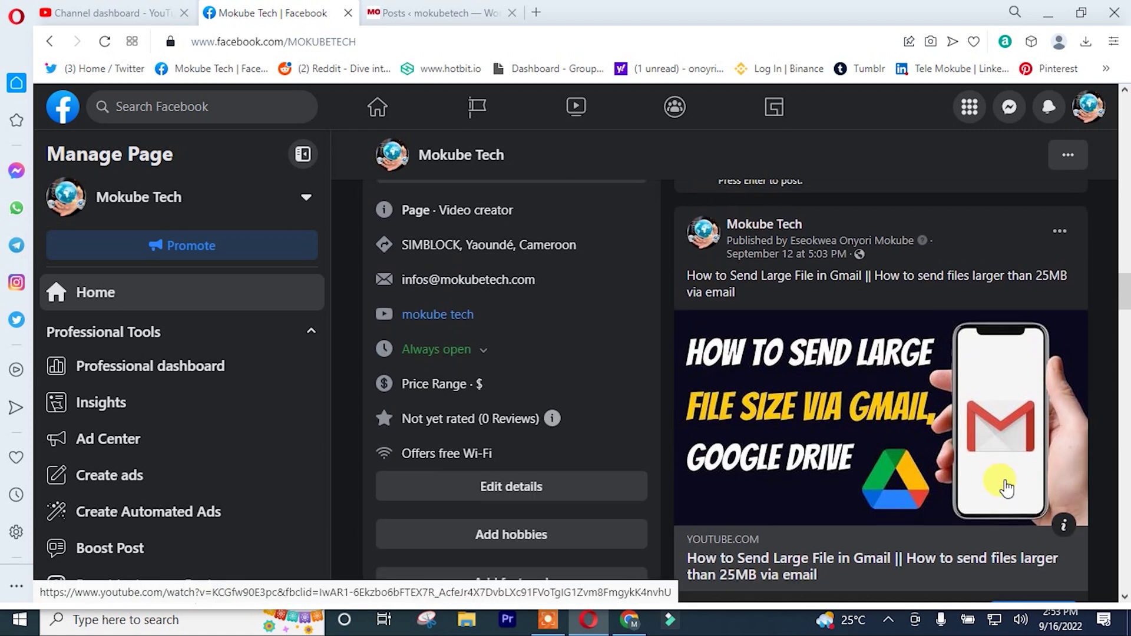
{"action": "scroll", "coordinate": [1007, 488], "scroll_direction": "down", "scroll_amount": 6}
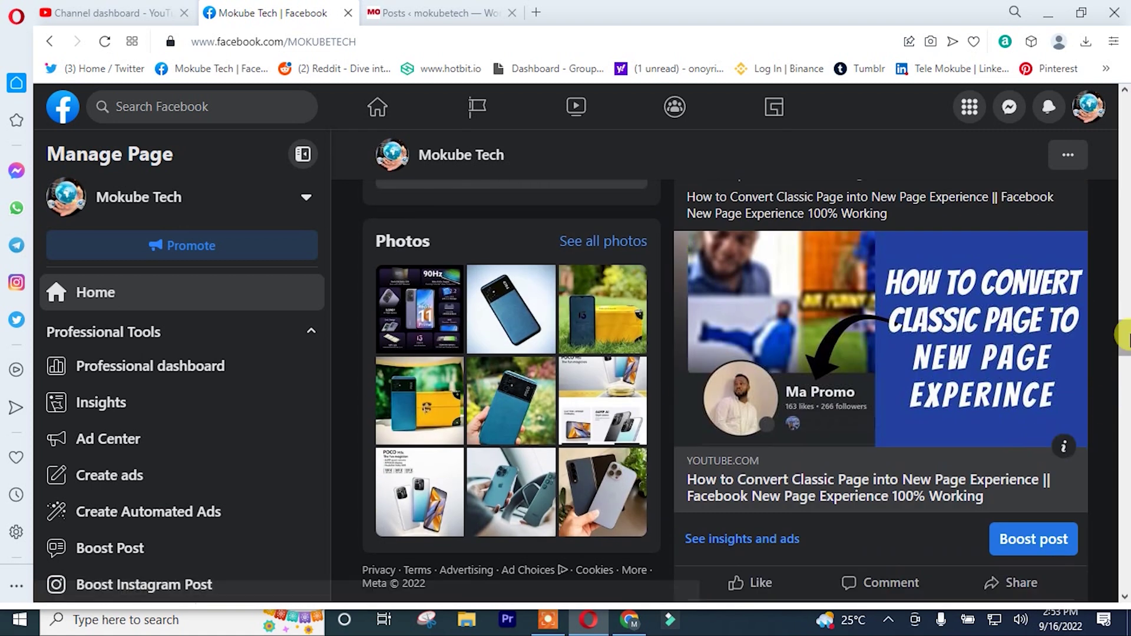
{"action": "left_click_drag", "start_coordinate": [1123, 324], "coordinate": [1126, 372]}
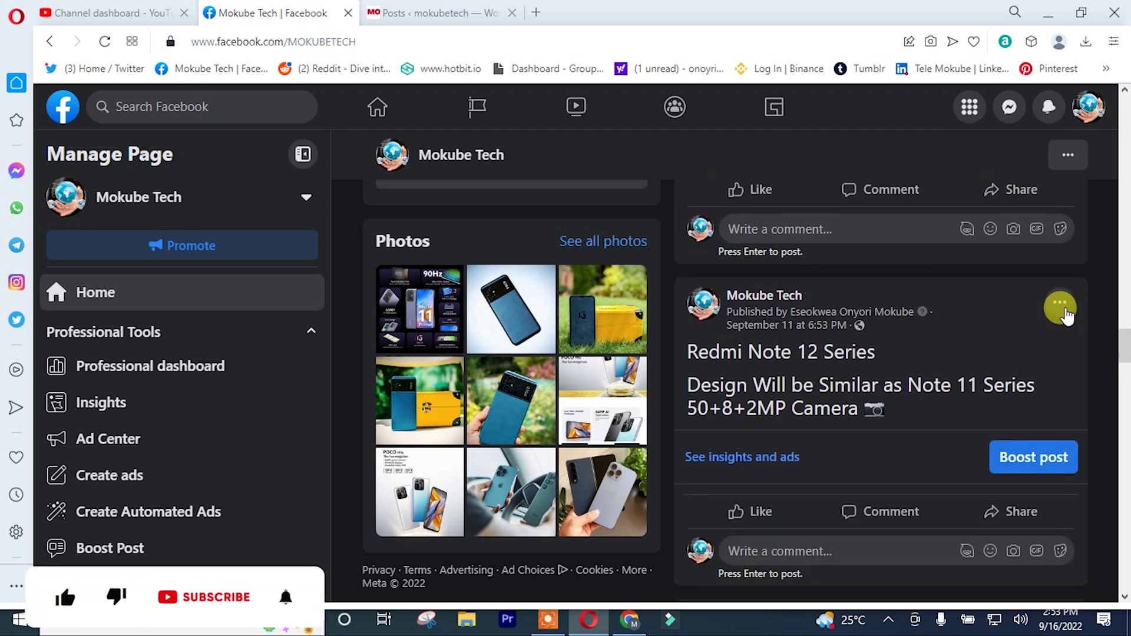
{"action": "left_click", "coordinate": [1065, 312]}
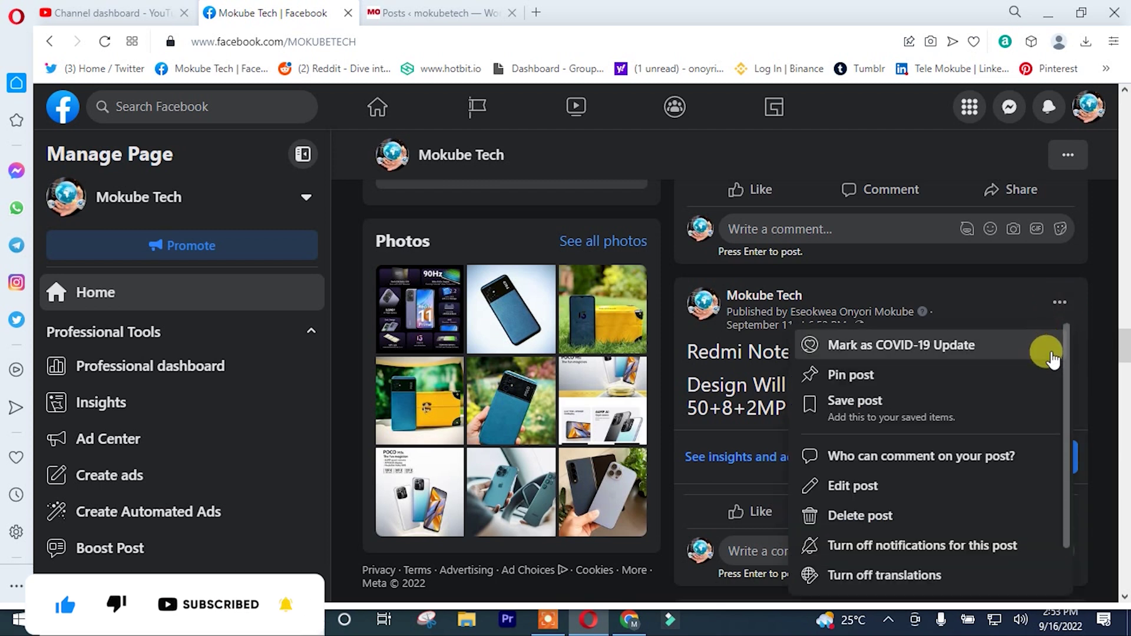
{"action": "scroll", "coordinate": [1052, 400], "scroll_direction": "down", "scroll_amount": 1}
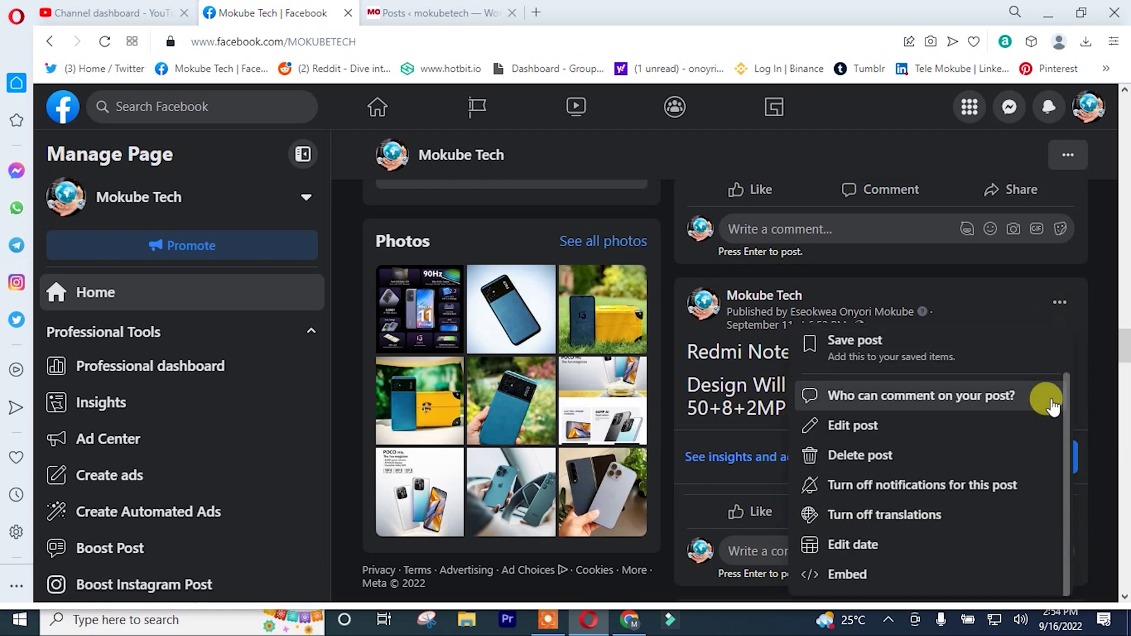
{"action": "left_click", "coordinate": [969, 577]}
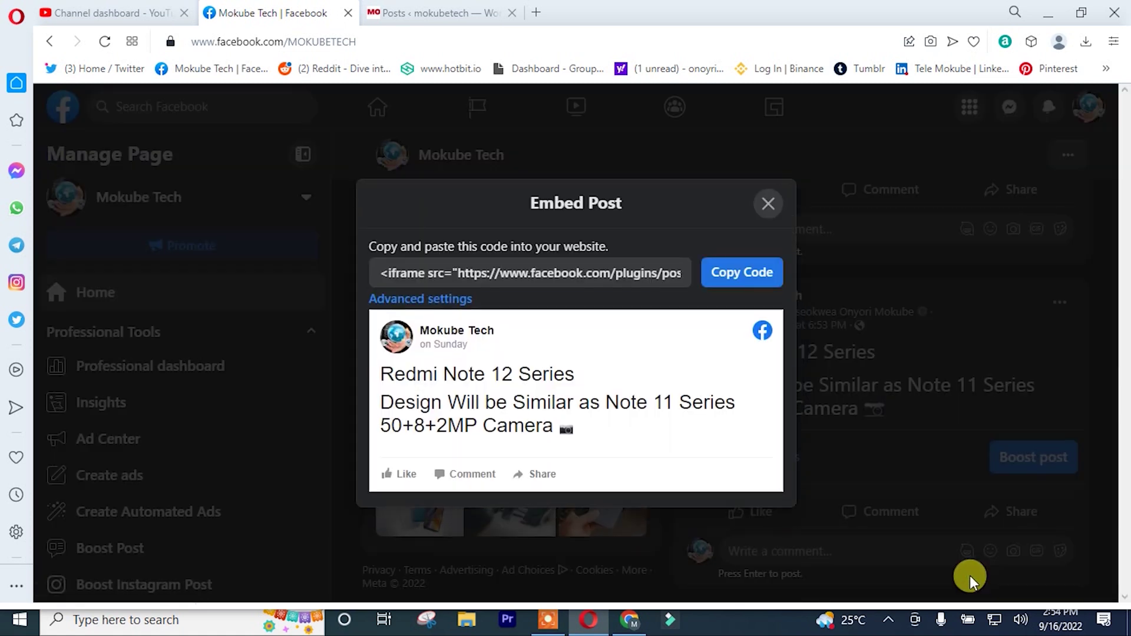
{"action": "left_click", "coordinate": [745, 276]}
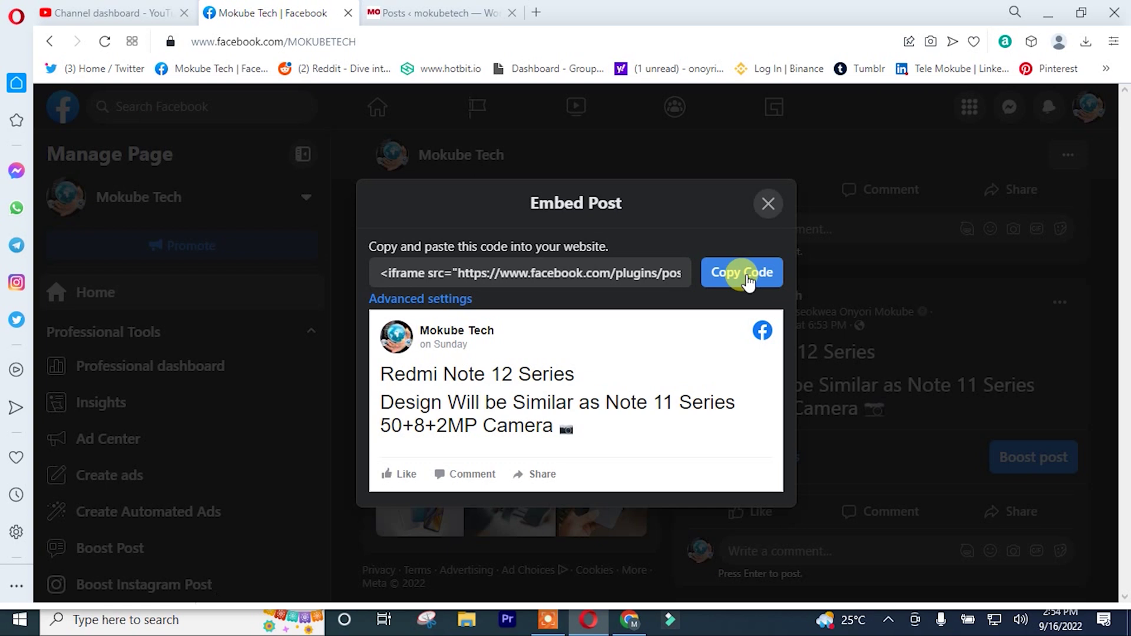
Step: Start a new WordPress post titled 'how to embed a facebook post or video in wordpress'
{"action": "left_click", "coordinate": [433, 12]}
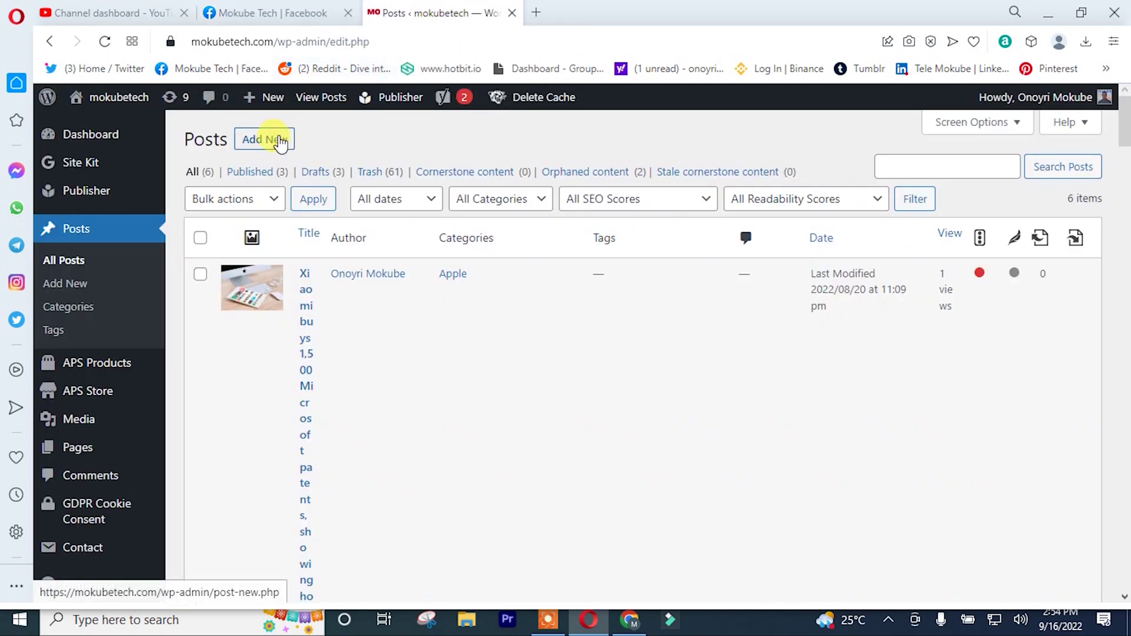
{"action": "left_click", "coordinate": [280, 142]}
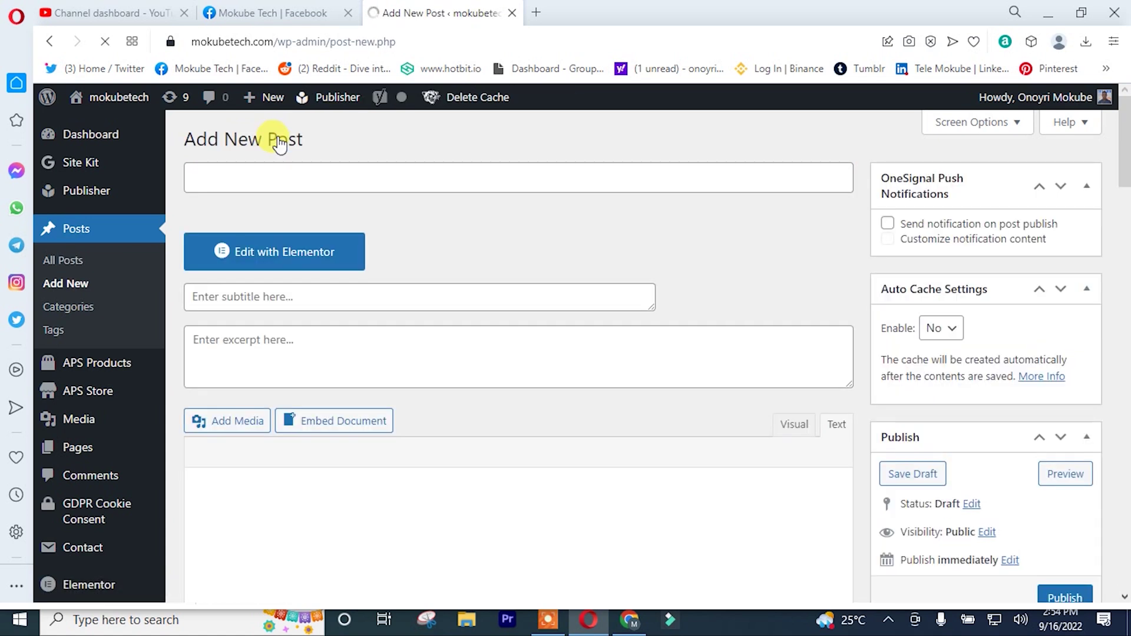
{"action": "left_click", "coordinate": [284, 184]}
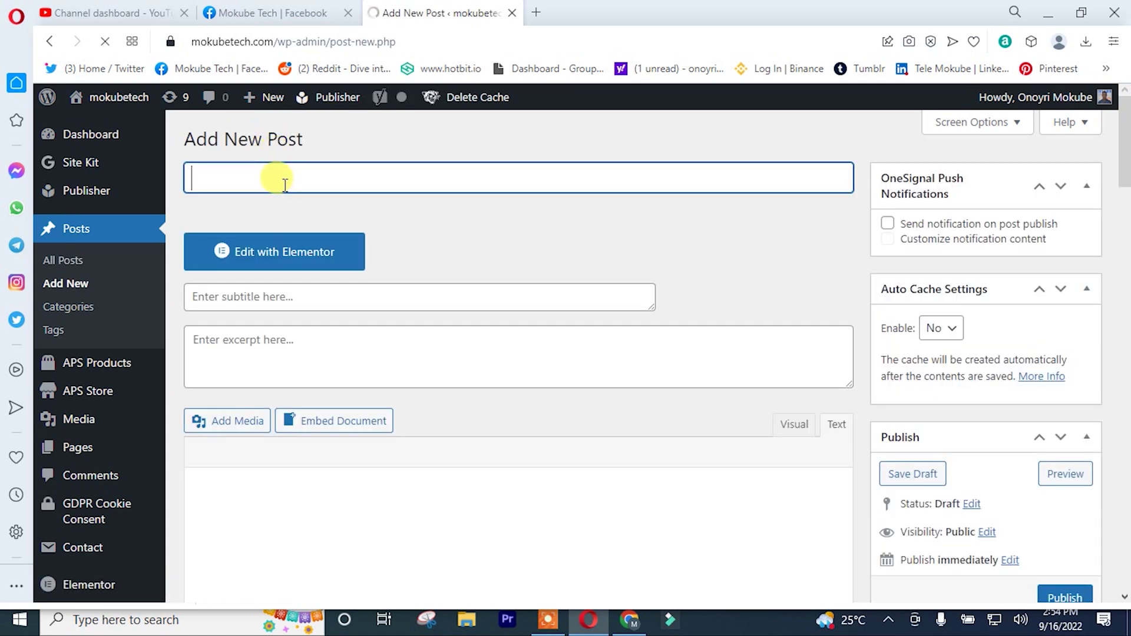
{"action": "type", "text": "how to embed a fac"}
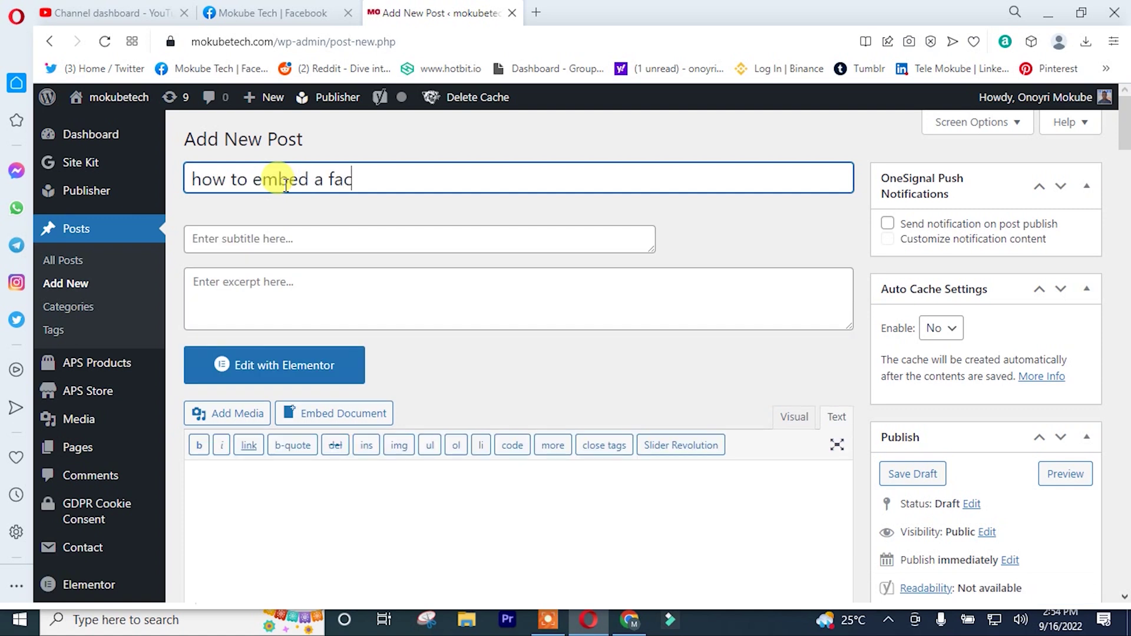
{"action": "type", "text": "ebook post or video in wordpress"}
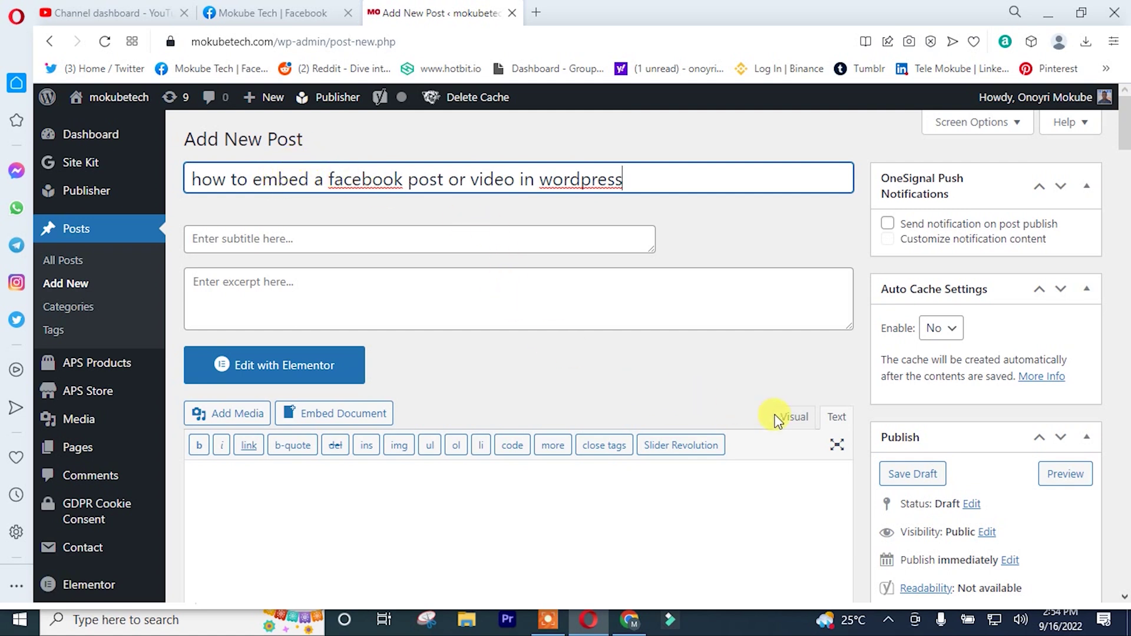
{"action": "left_click", "coordinate": [838, 419]}
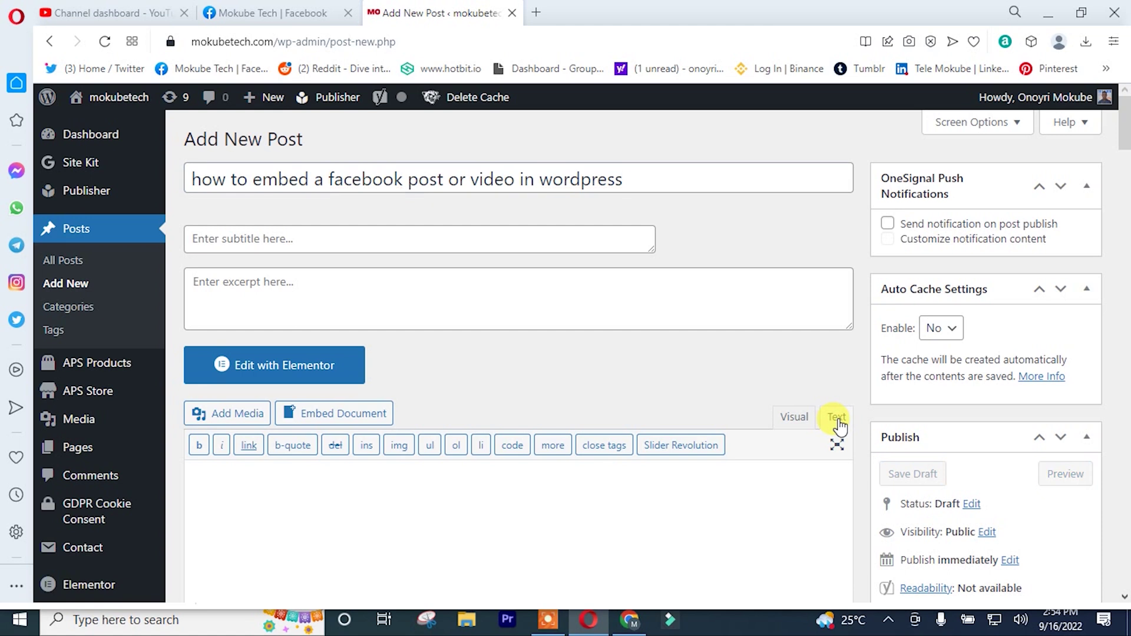
Step: Paste the copied Facebook iframe embed code into the empty post body
{"action": "scroll", "coordinate": [838, 421], "scroll_direction": "down", "scroll_amount": 3}
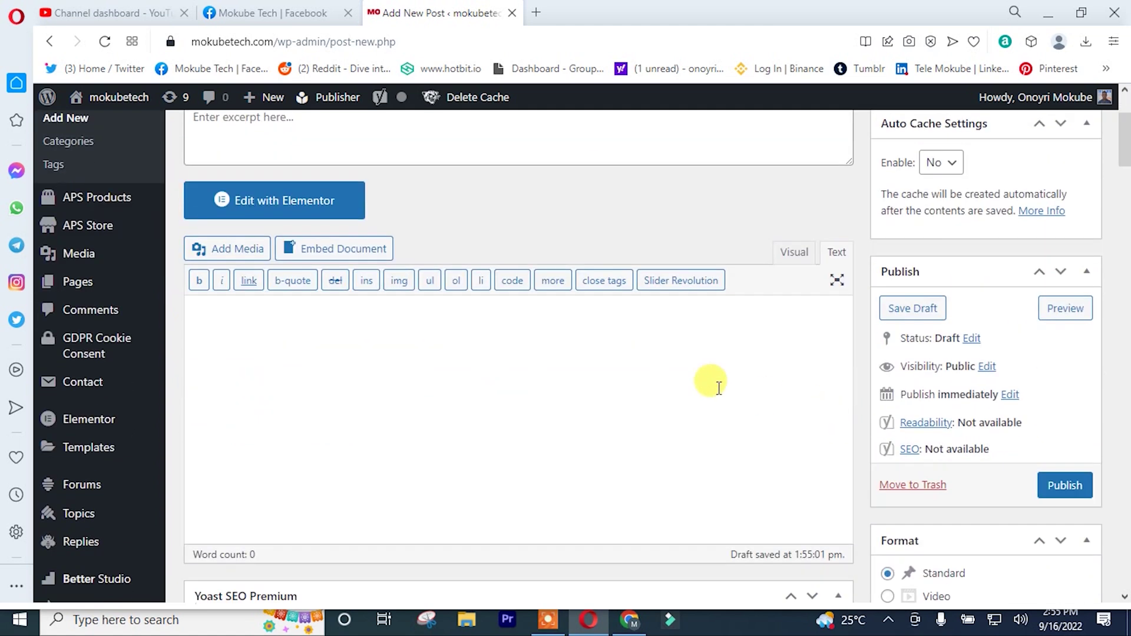
{"action": "left_click", "coordinate": [589, 353]}
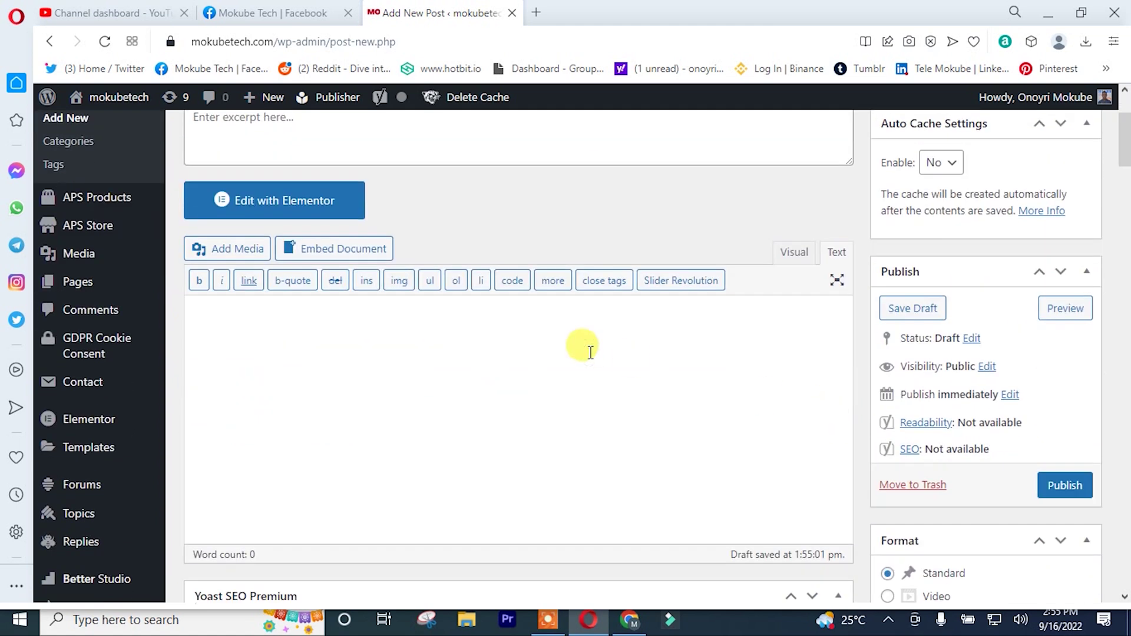
{"action": "key", "text": "ctrl+v"}
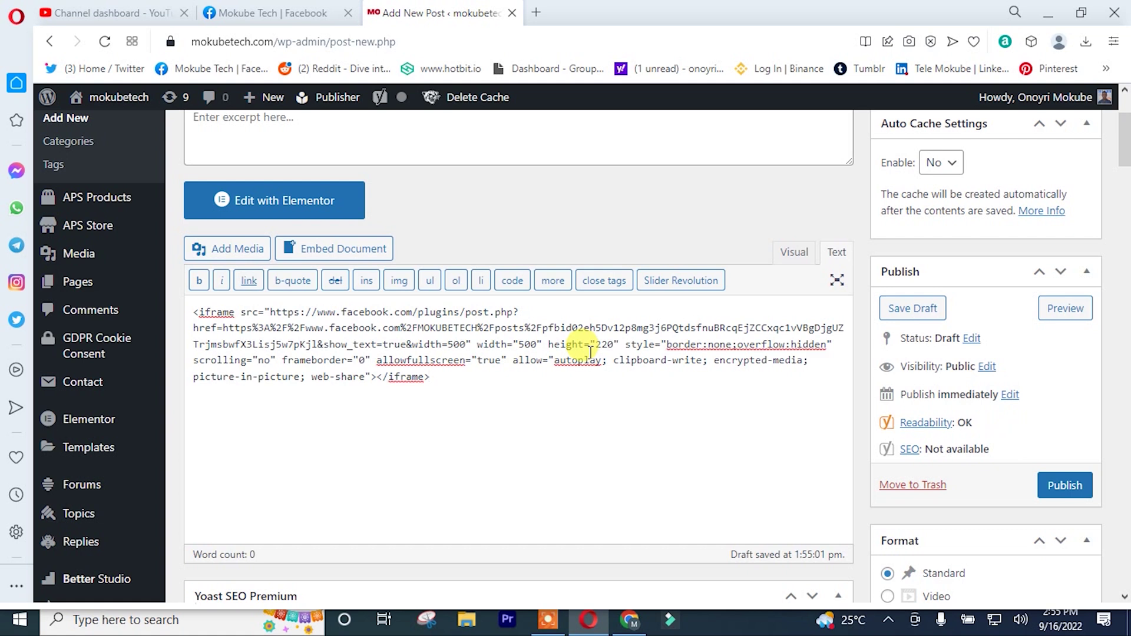
Step: Publish the post and preview it, scrolling down to the embedded Redmi Note 12 Series post
{"action": "left_click", "coordinate": [1065, 485]}
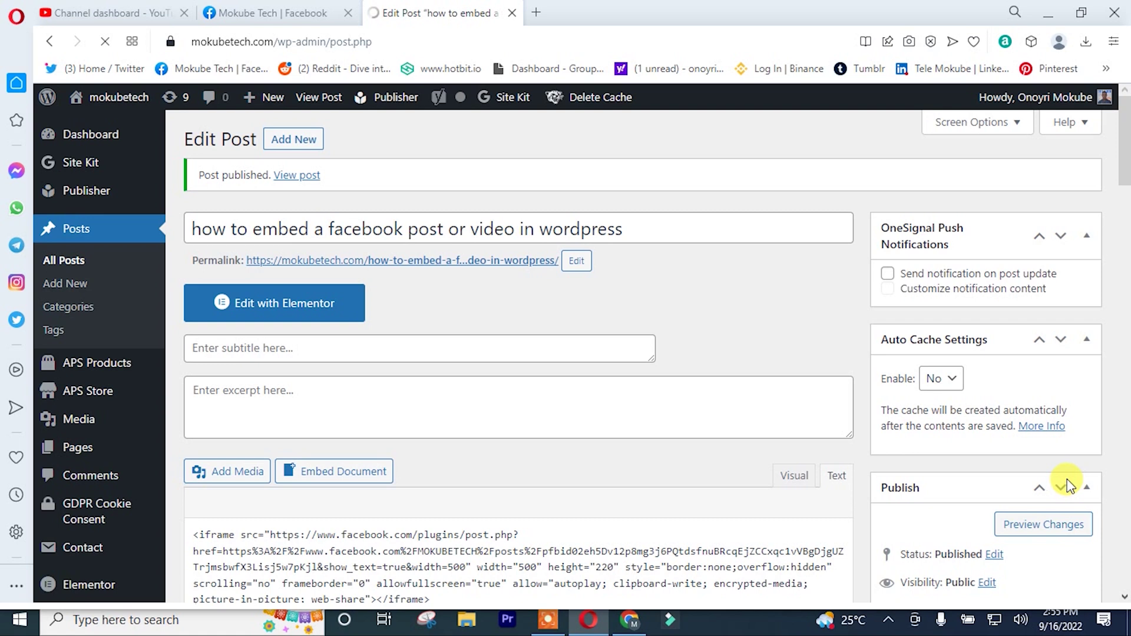
{"action": "scroll", "coordinate": [1066, 480], "scroll_direction": "down", "scroll_amount": 3}
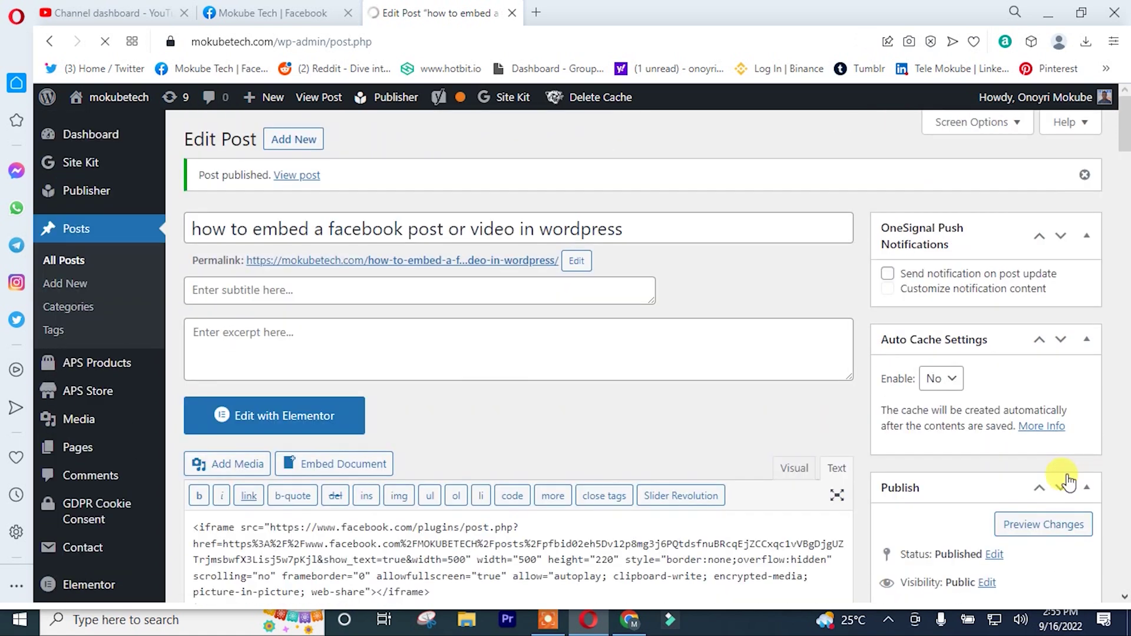
{"action": "scroll", "coordinate": [1067, 477], "scroll_direction": "down", "scroll_amount": 4}
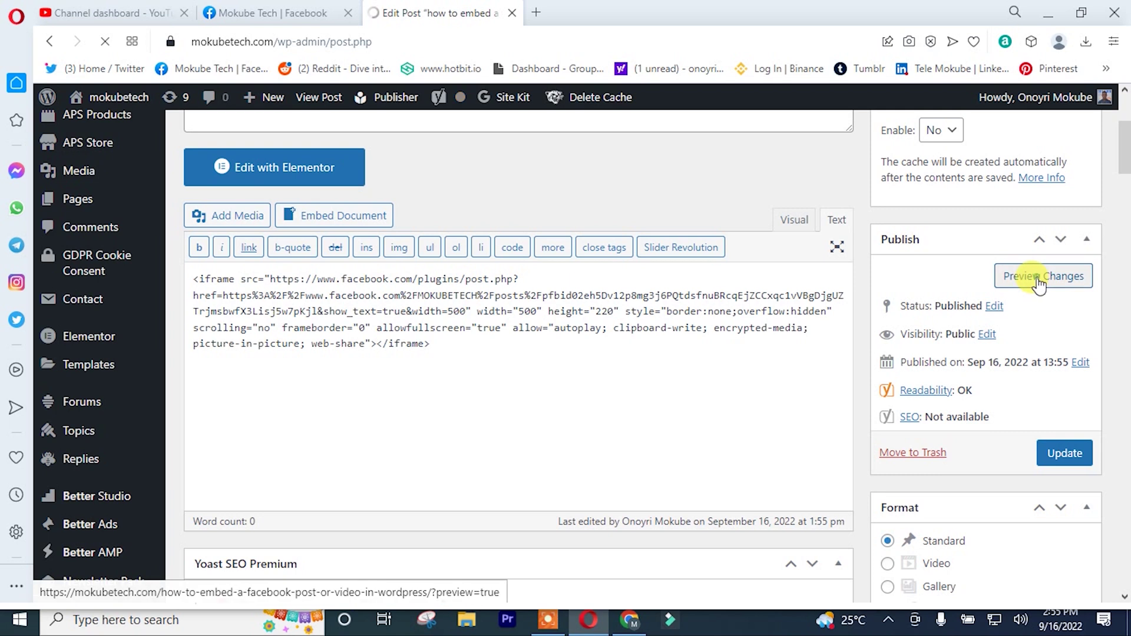
{"action": "left_click", "coordinate": [1038, 282]}
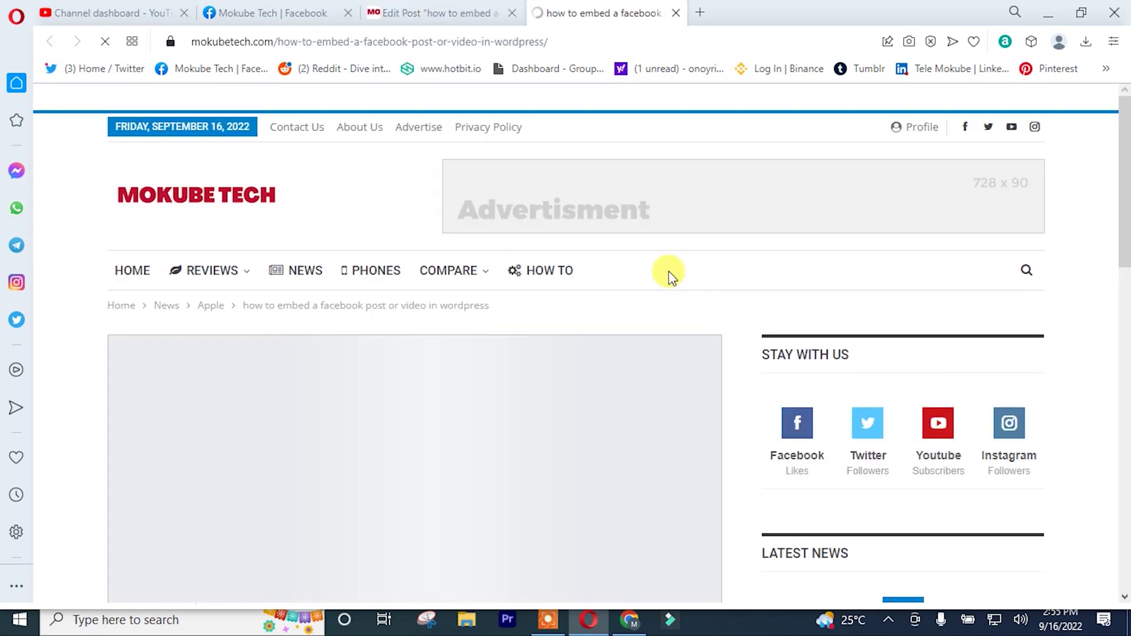
{"action": "left_click_drag", "start_coordinate": [1126, 194], "coordinate": [1125, 371]}
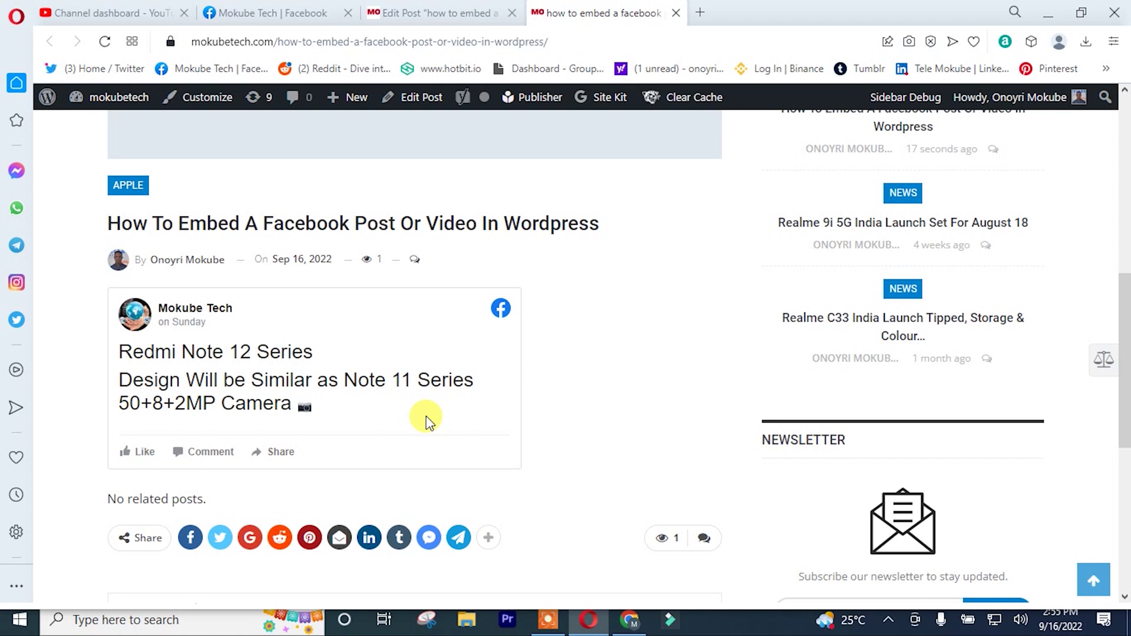
Step: Back on Facebook, close the previous embed window and scroll down to the Instagram-recovery video
{"action": "left_click", "coordinate": [265, 12]}
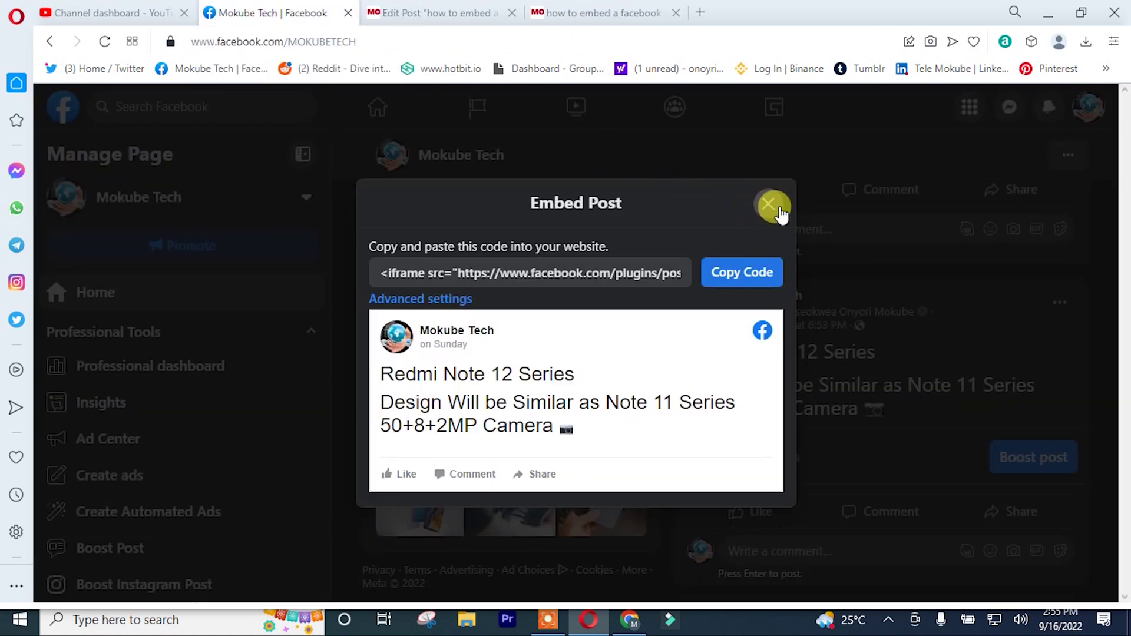
{"action": "left_click", "coordinate": [768, 207]}
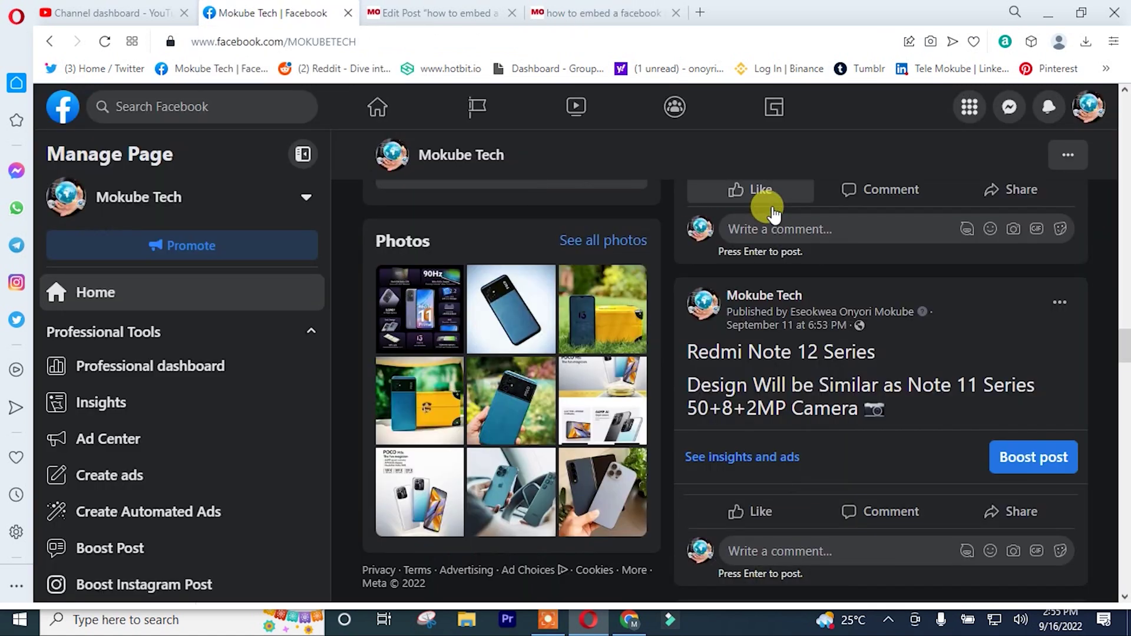
{"action": "scroll", "coordinate": [773, 330], "scroll_direction": "down", "scroll_amount": 5}
{"action": "scroll", "coordinate": [773, 345], "scroll_direction": "down", "scroll_amount": 8}
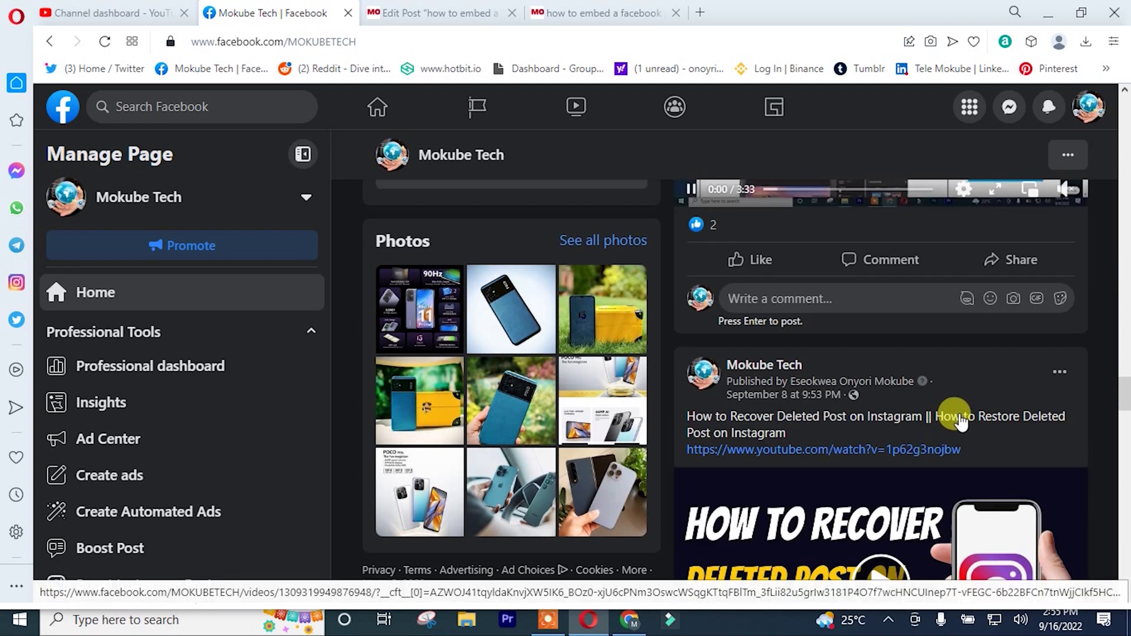
{"action": "scroll", "coordinate": [954, 411], "scroll_direction": "down", "scroll_amount": 3}
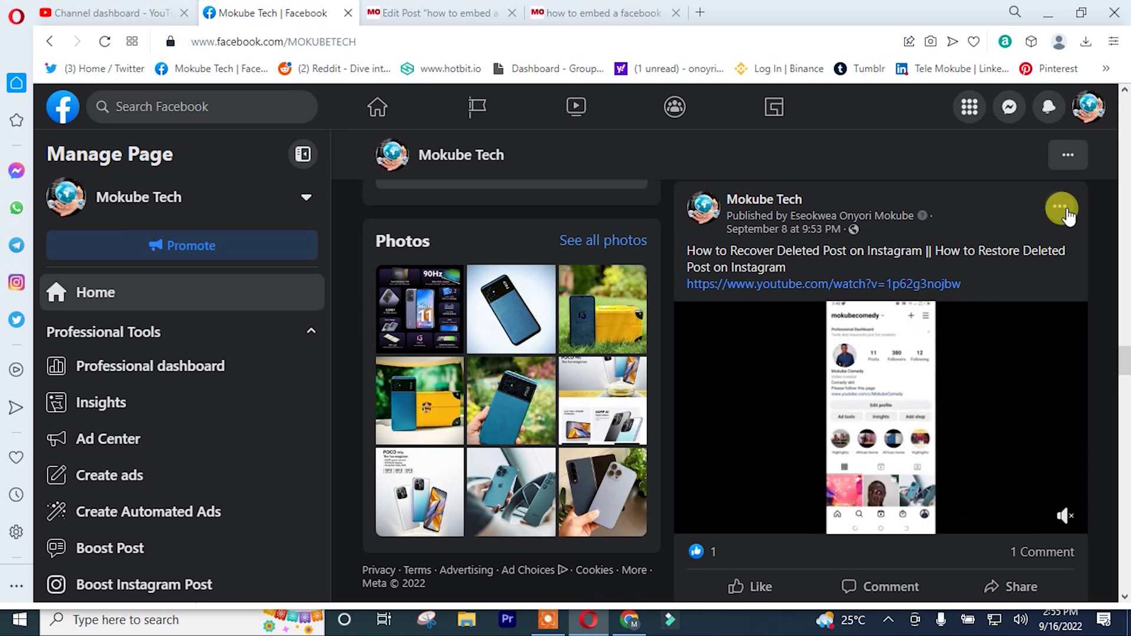
Step: Open the 'How to Recover Deleted Post on Instagram' video's embed code and enable Include full post
{"action": "left_click", "coordinate": [1064, 212]}
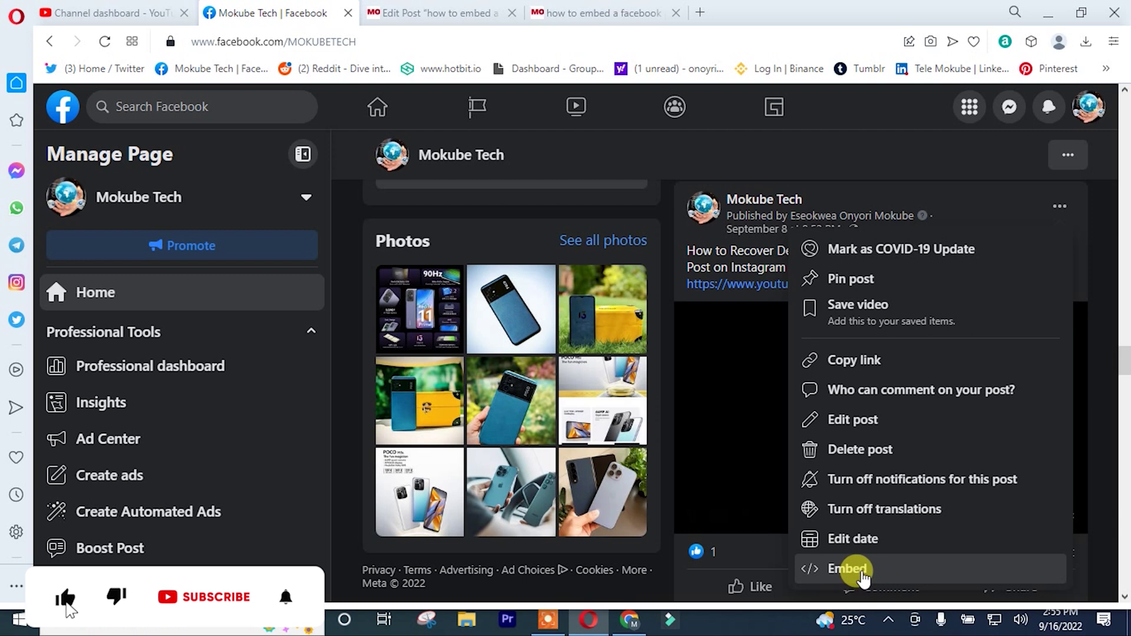
{"action": "left_click", "coordinate": [860, 572]}
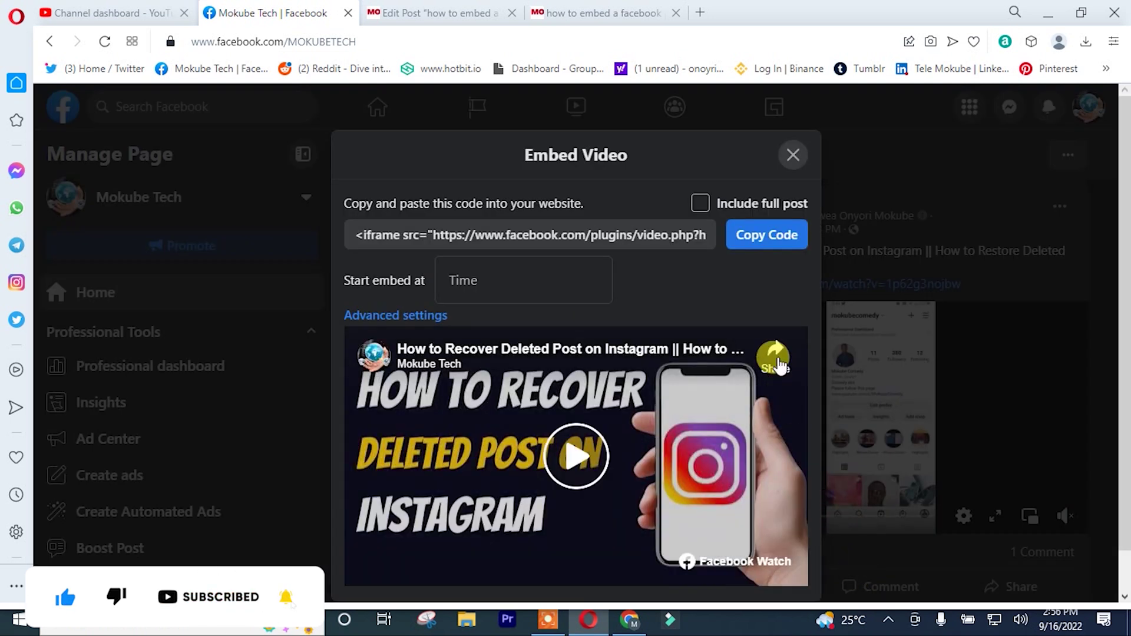
{"action": "left_click", "coordinate": [757, 243]}
{"action": "scroll", "coordinate": [795, 309], "scroll_direction": "down", "scroll_amount": 1}
{"action": "left_click", "coordinate": [735, 192]}
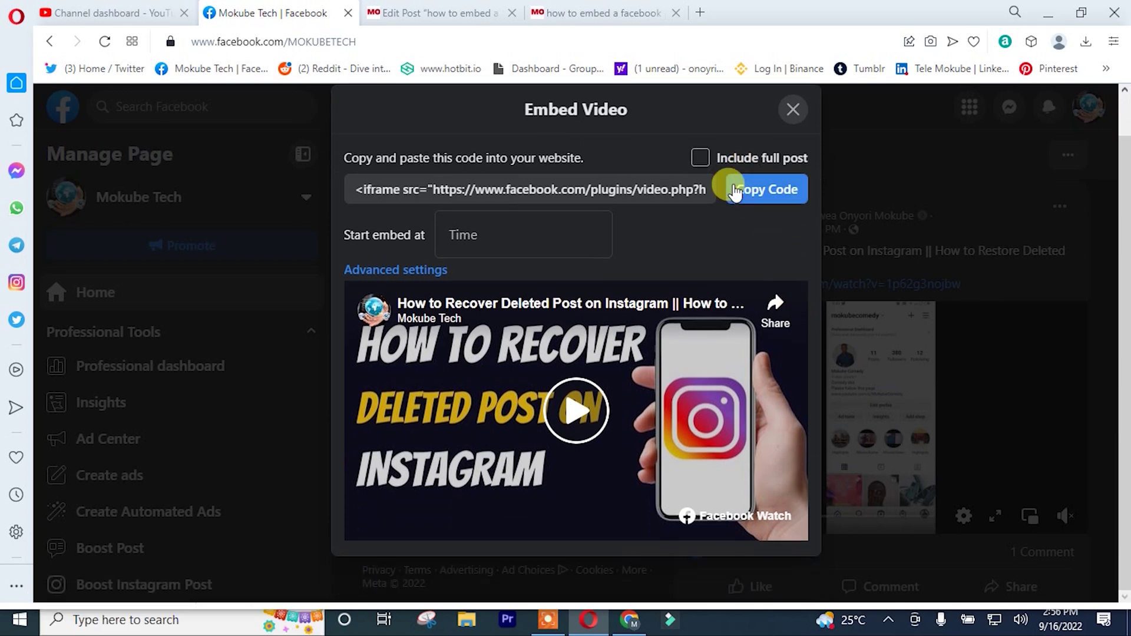
{"action": "left_click", "coordinate": [701, 158]}
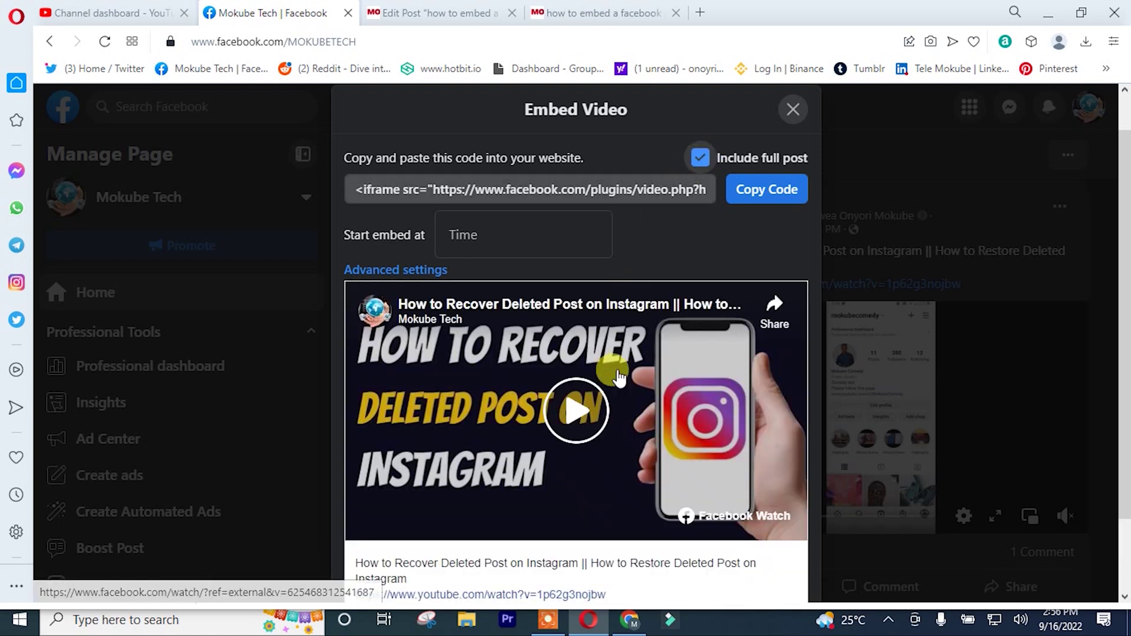
{"action": "scroll", "coordinate": [507, 505], "scroll_direction": "down", "scroll_amount": 2}
{"action": "scroll", "coordinate": [509, 500], "scroll_direction": "up", "scroll_amount": 2}
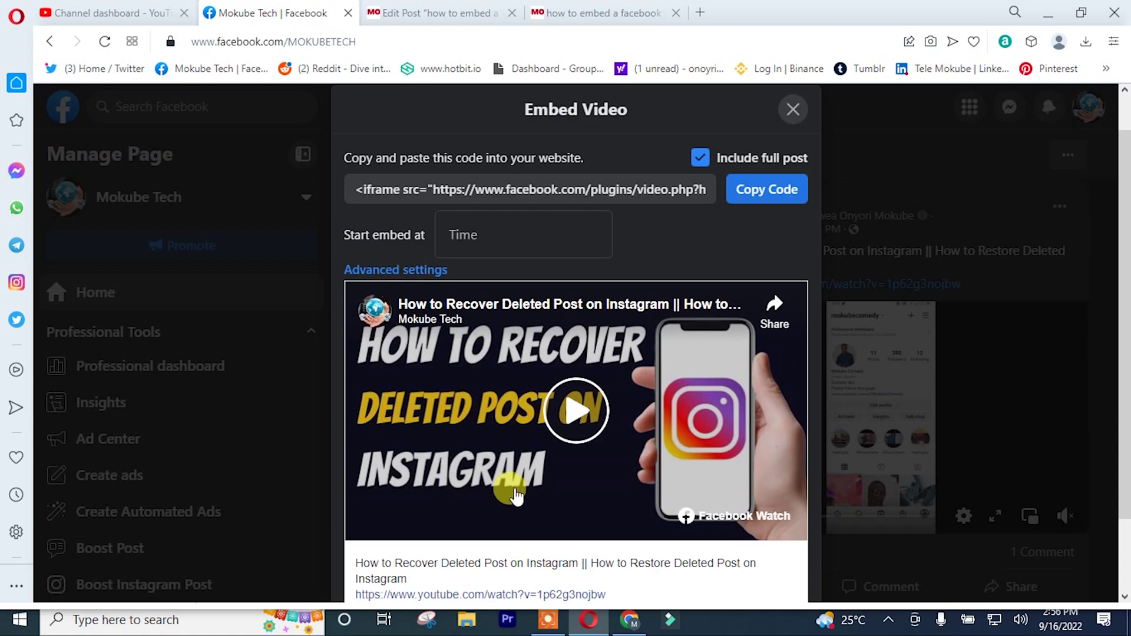
Step: Turn off Include full post, set the video embed to start at 01:09, and copy the code
{"action": "left_click", "coordinate": [701, 159]}
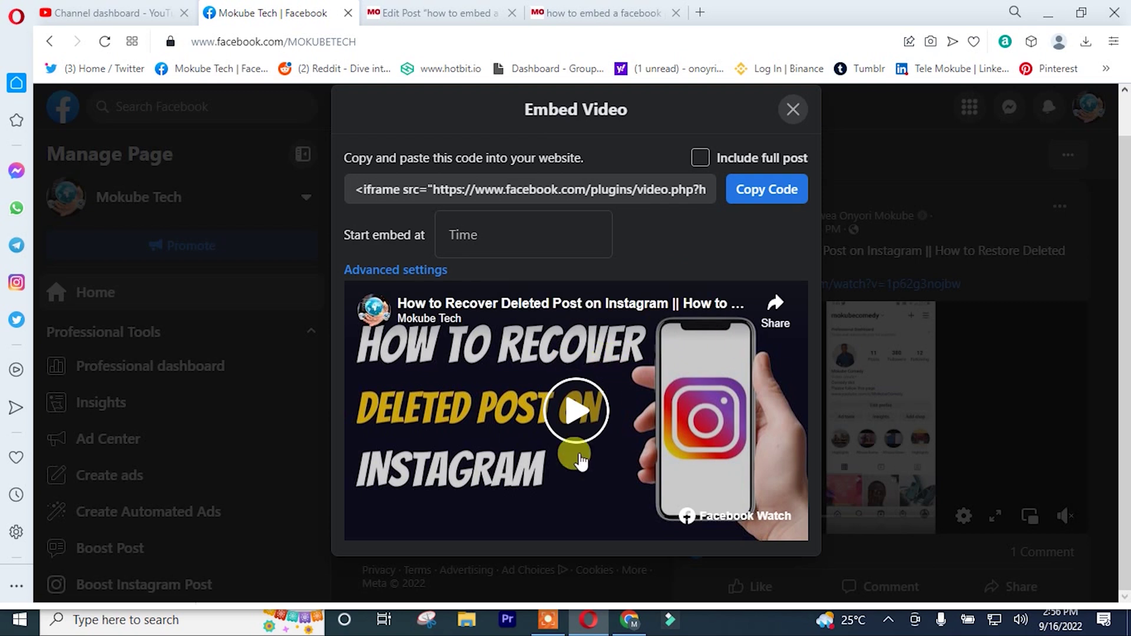
{"action": "left_click", "coordinate": [472, 227]}
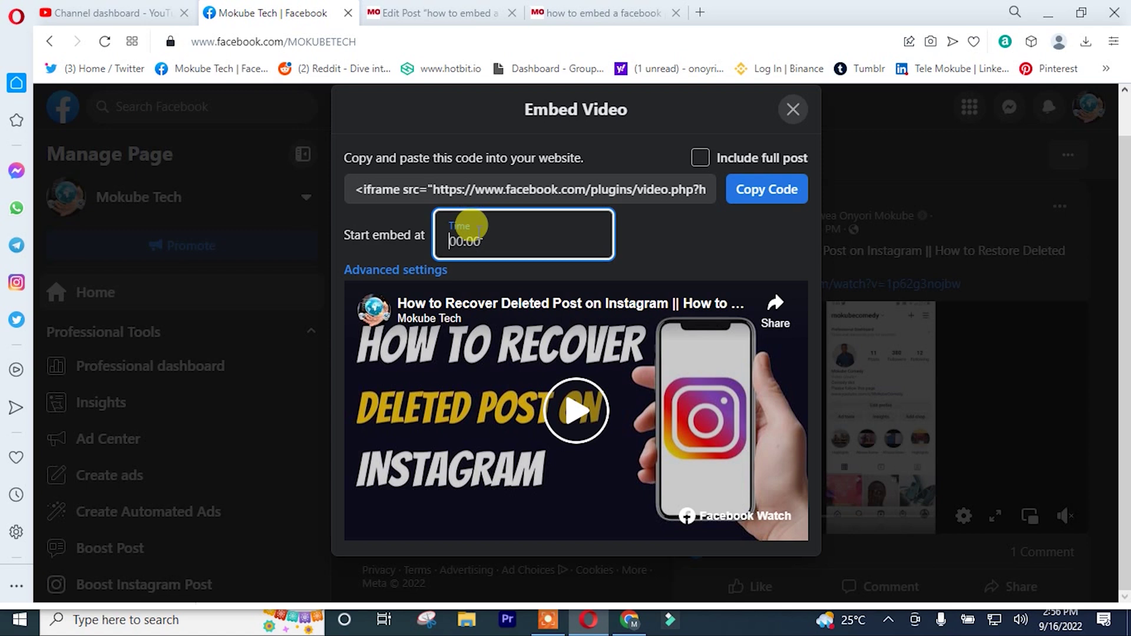
{"action": "type", "text": "01:"}
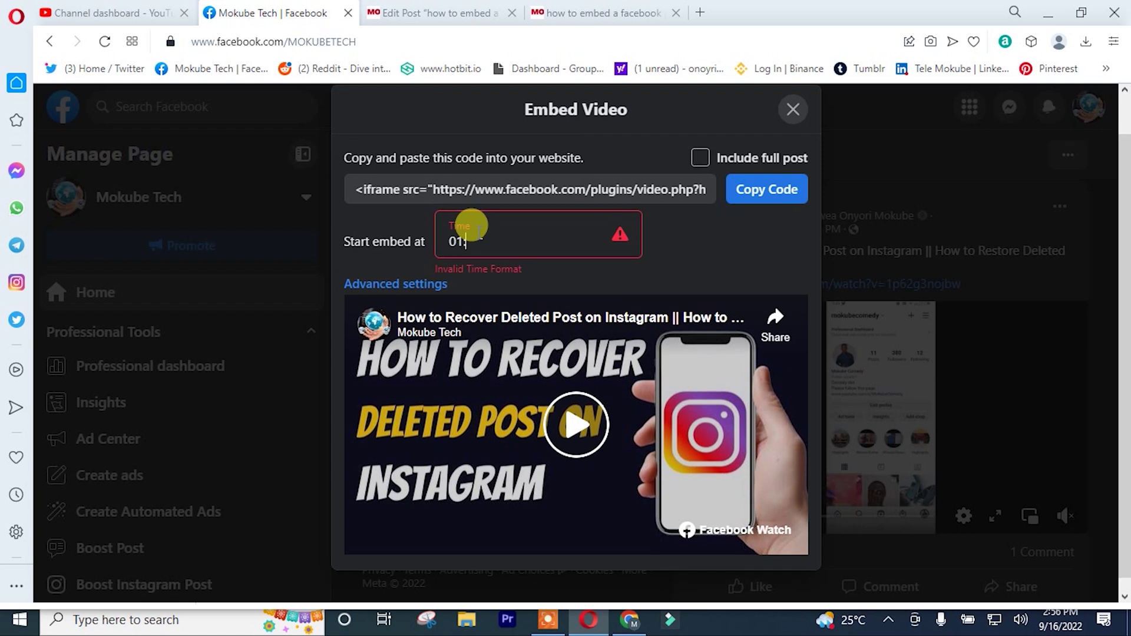
{"action": "type", "text": "9"}
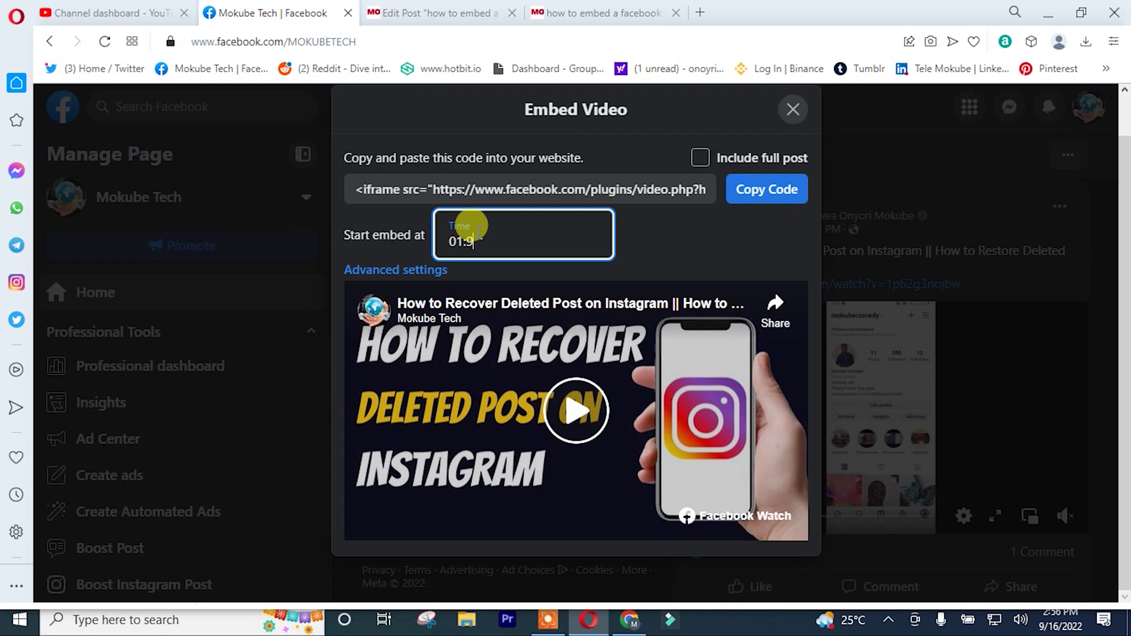
{"action": "type", "text": "0"}
{"action": "key", "text": "BackSpace"}
{"action": "left_click", "coordinate": [697, 242]}
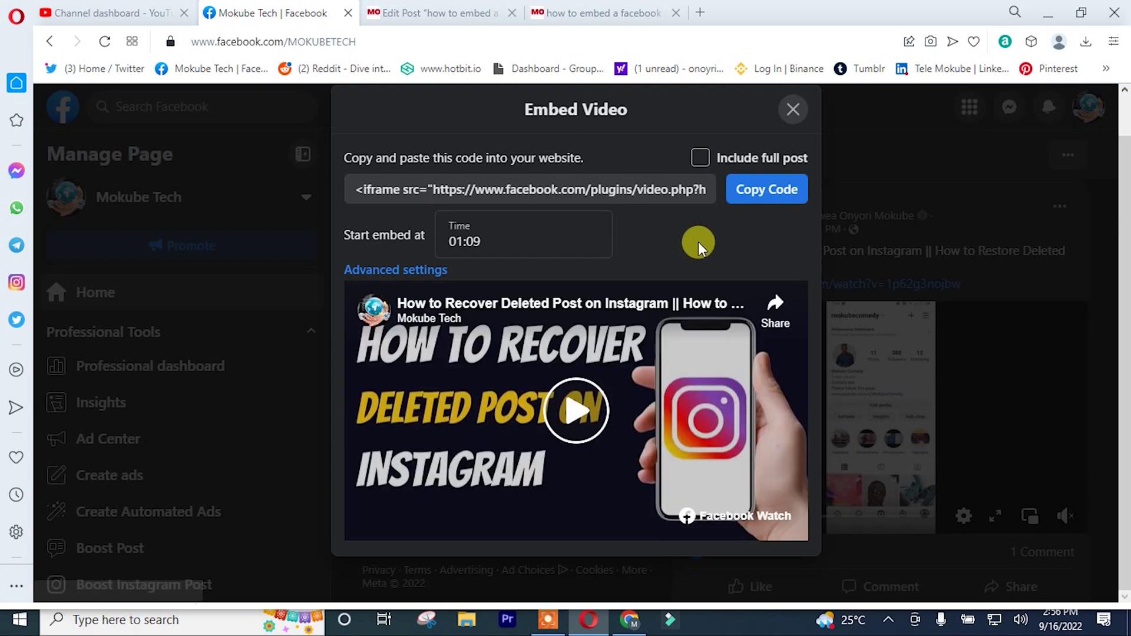
{"action": "left_click", "coordinate": [764, 193]}
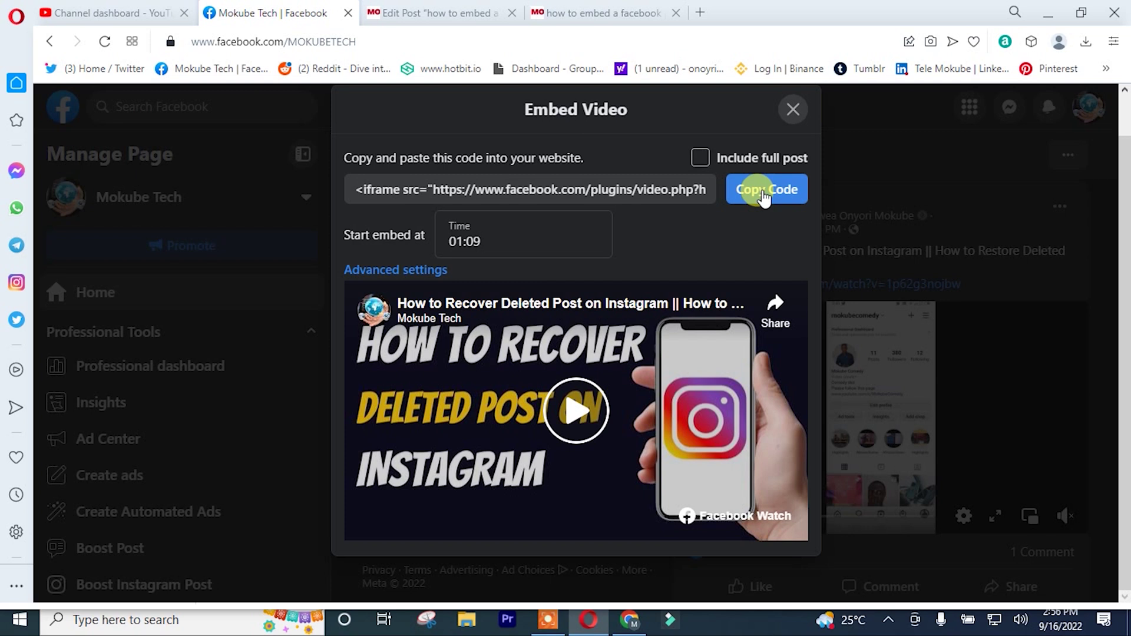
Step: Paste the Facebook video embed code on a new line below the first iframe in the post editor
{"action": "left_click", "coordinate": [764, 194]}
{"action": "left_click", "coordinate": [620, 8]}
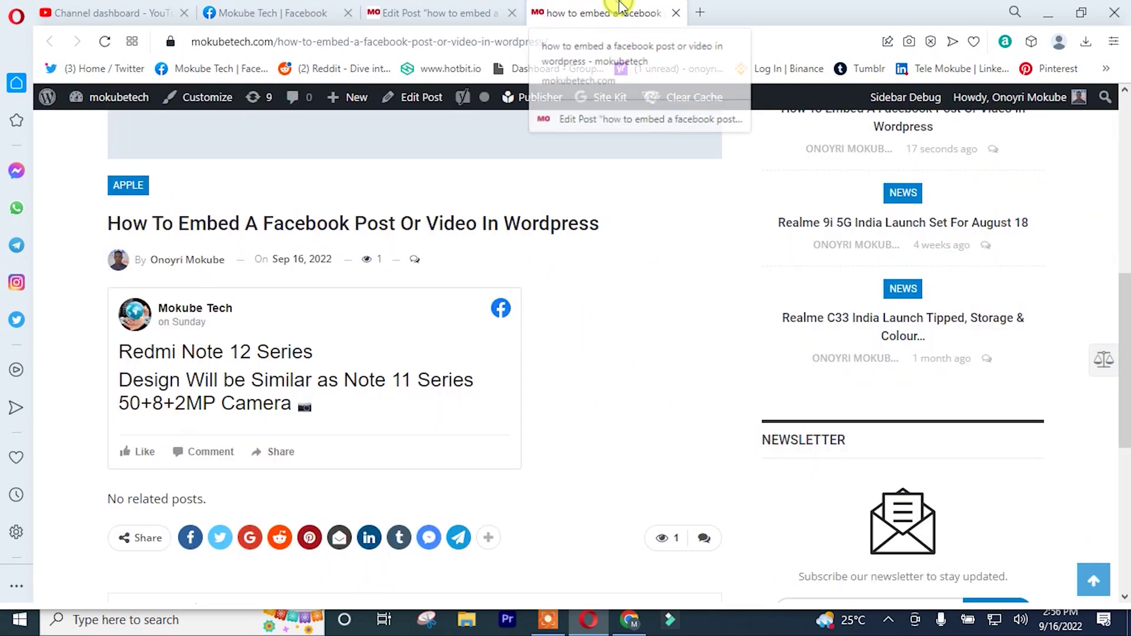
{"action": "left_click", "coordinate": [425, 15]}
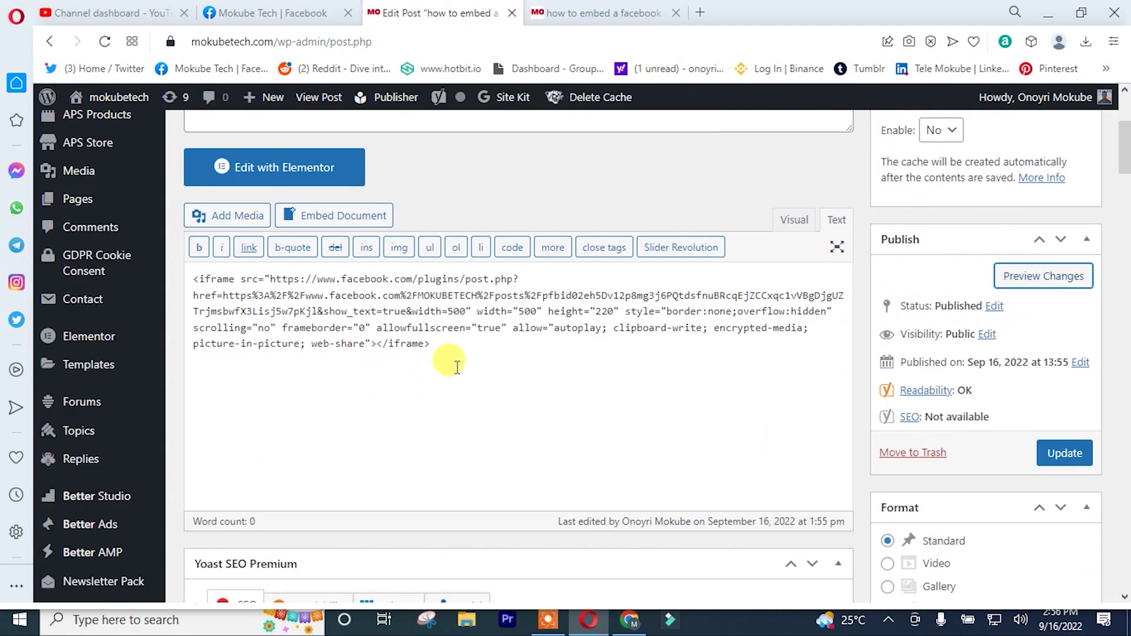
{"action": "scroll", "coordinate": [457, 366], "scroll_direction": "up", "scroll_amount": 4}
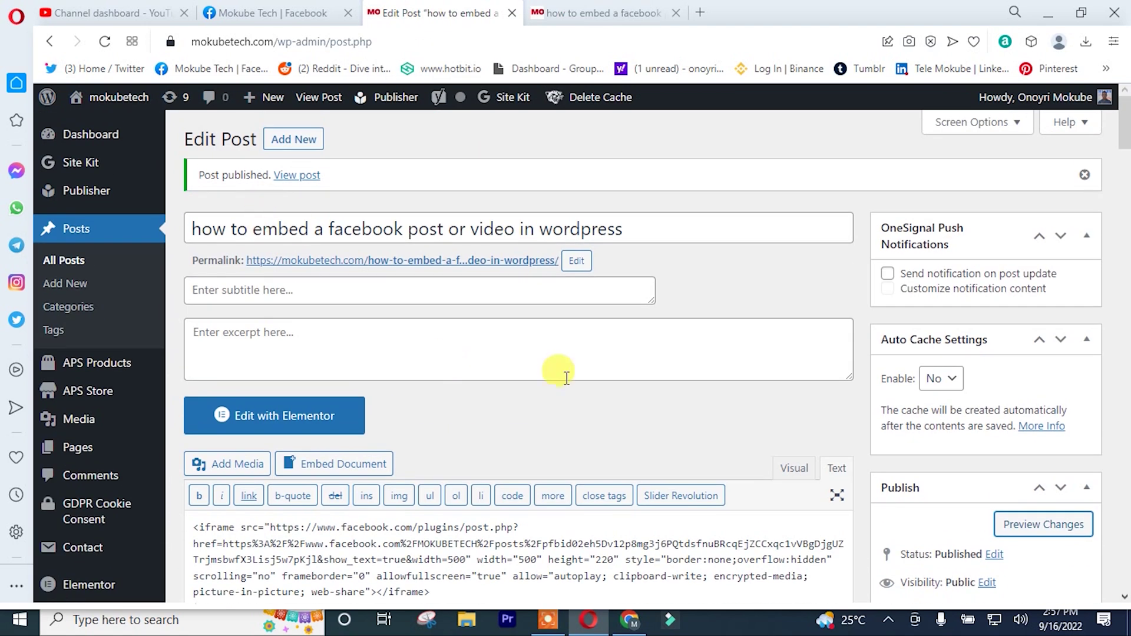
{"action": "scroll", "coordinate": [567, 378], "scroll_direction": "down", "scroll_amount": 3}
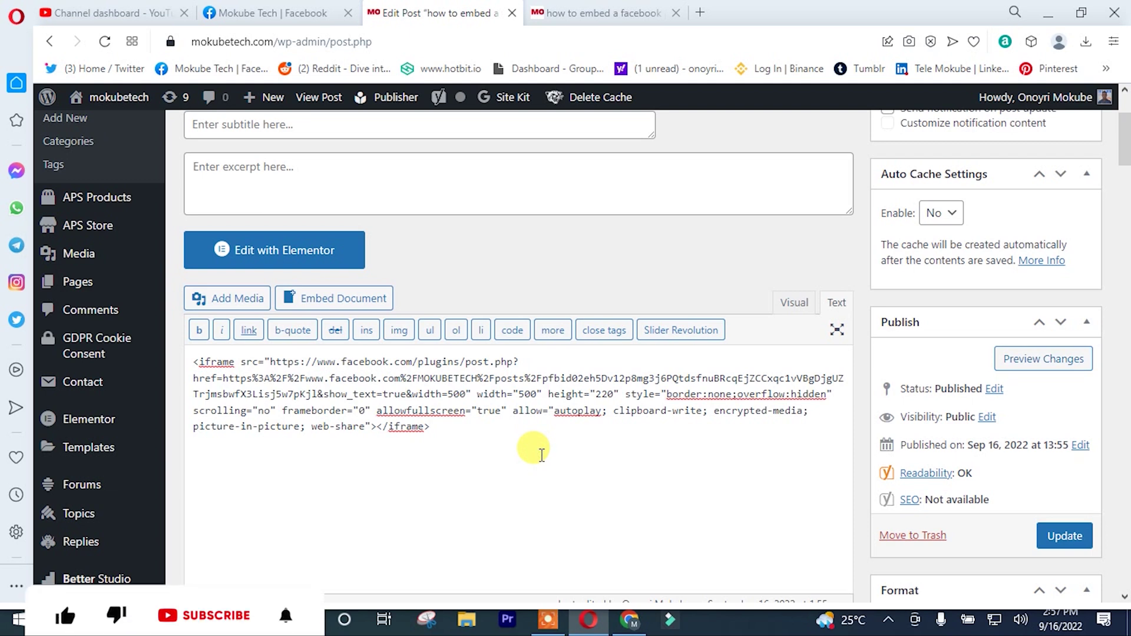
{"action": "left_click", "coordinate": [541, 456]}
{"action": "key", "text": "Return"}
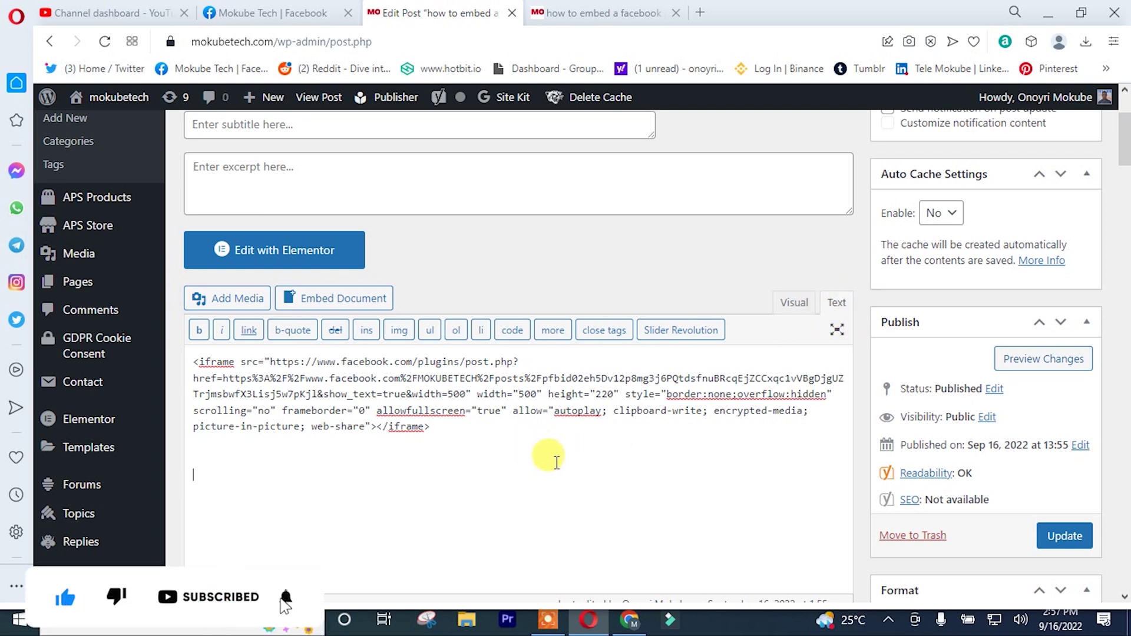
{"action": "key", "text": "ctrl+v"}
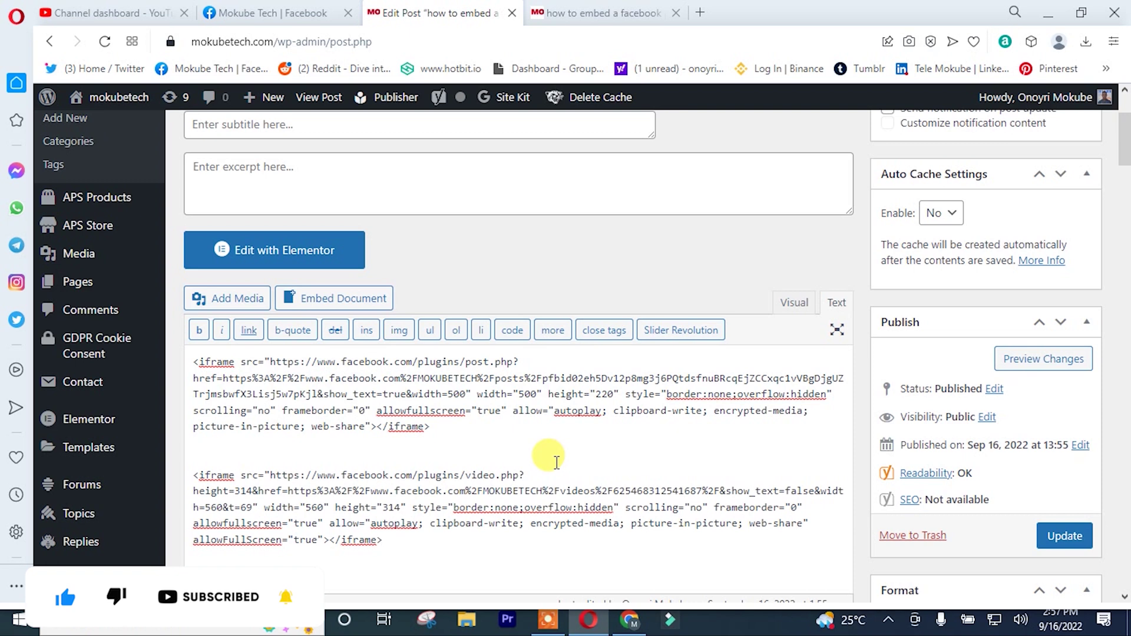
Step: Update the post with both embeds and open its live page, last updated Sep 16, 2022
{"action": "left_click", "coordinate": [1064, 538]}
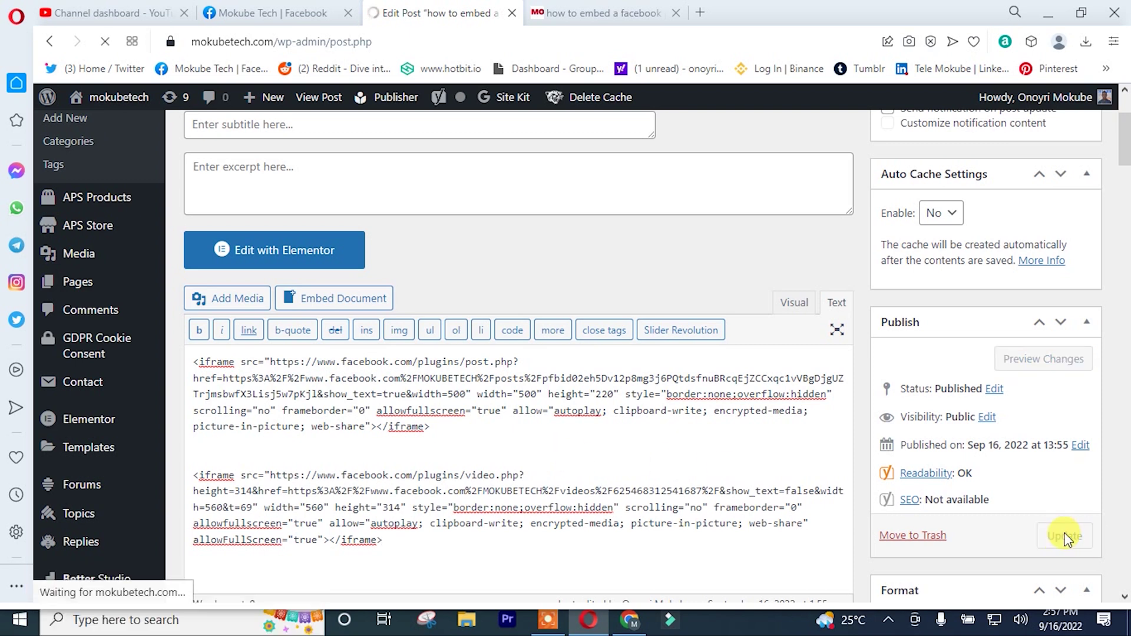
{"action": "scroll", "coordinate": [1069, 483], "scroll_direction": "down", "scroll_amount": 1}
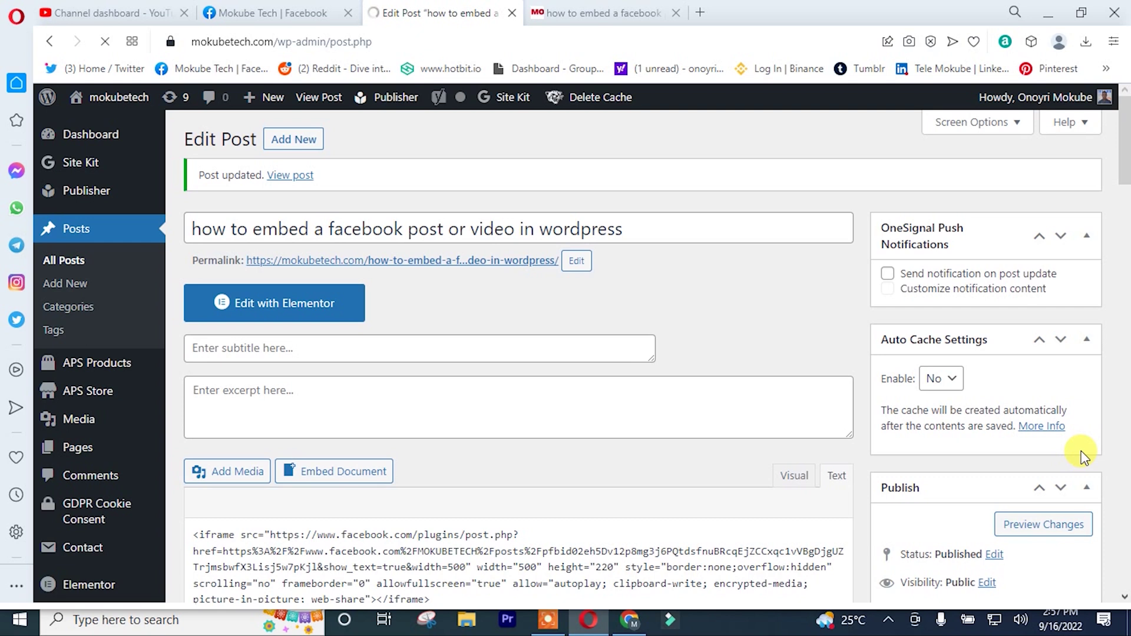
{"action": "scroll", "coordinate": [1081, 453], "scroll_direction": "down", "scroll_amount": 1}
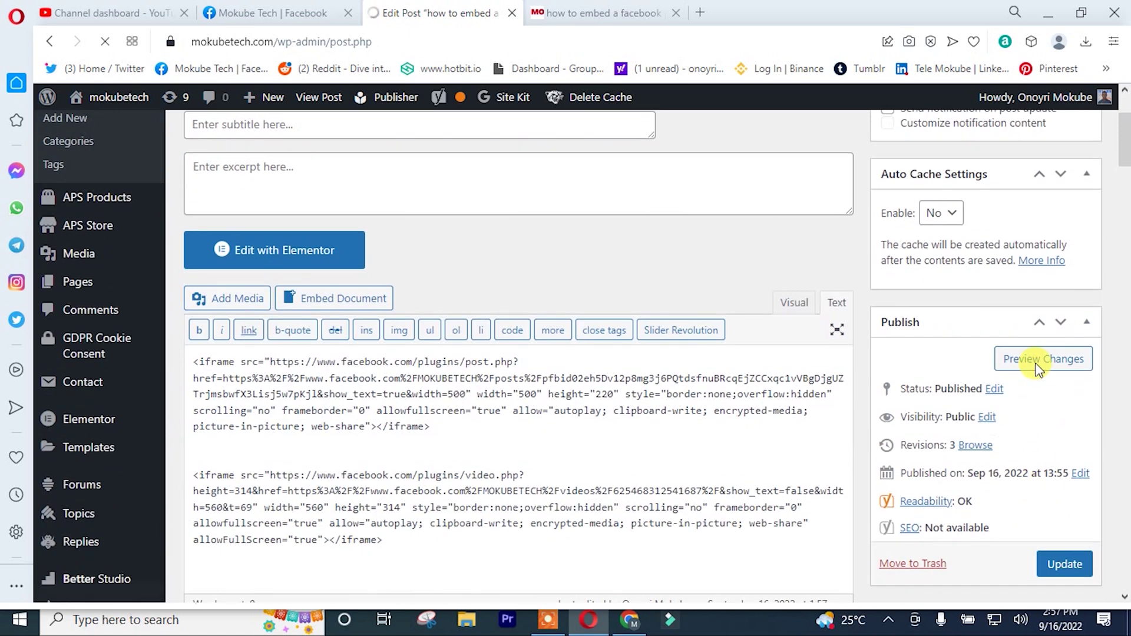
{"action": "left_click", "coordinate": [1043, 358]}
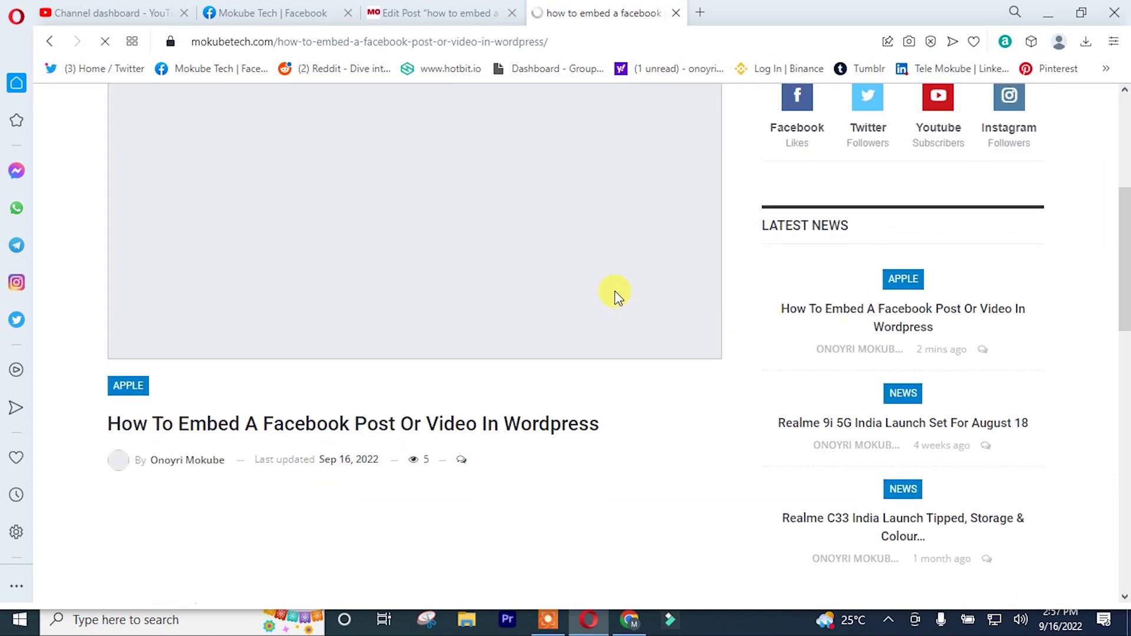
Step: Scroll to the embedded Facebook video below the Redmi post, play it and mute the sound
{"action": "scroll", "coordinate": [614, 294], "scroll_direction": "down", "scroll_amount": 2}
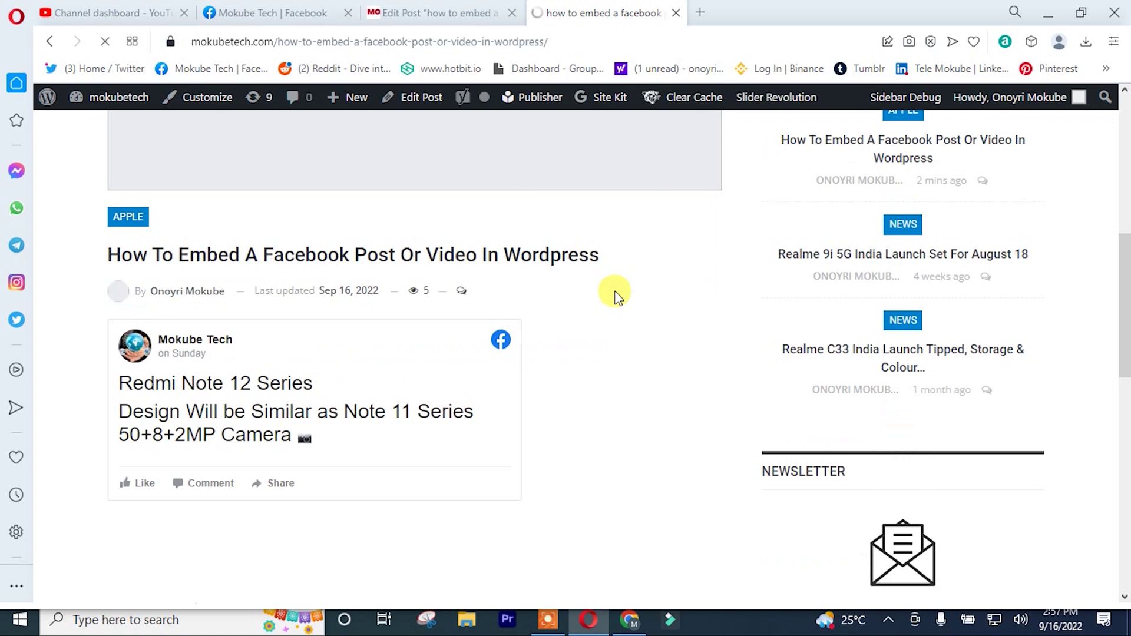
{"action": "scroll", "coordinate": [615, 295], "scroll_direction": "down", "scroll_amount": 5}
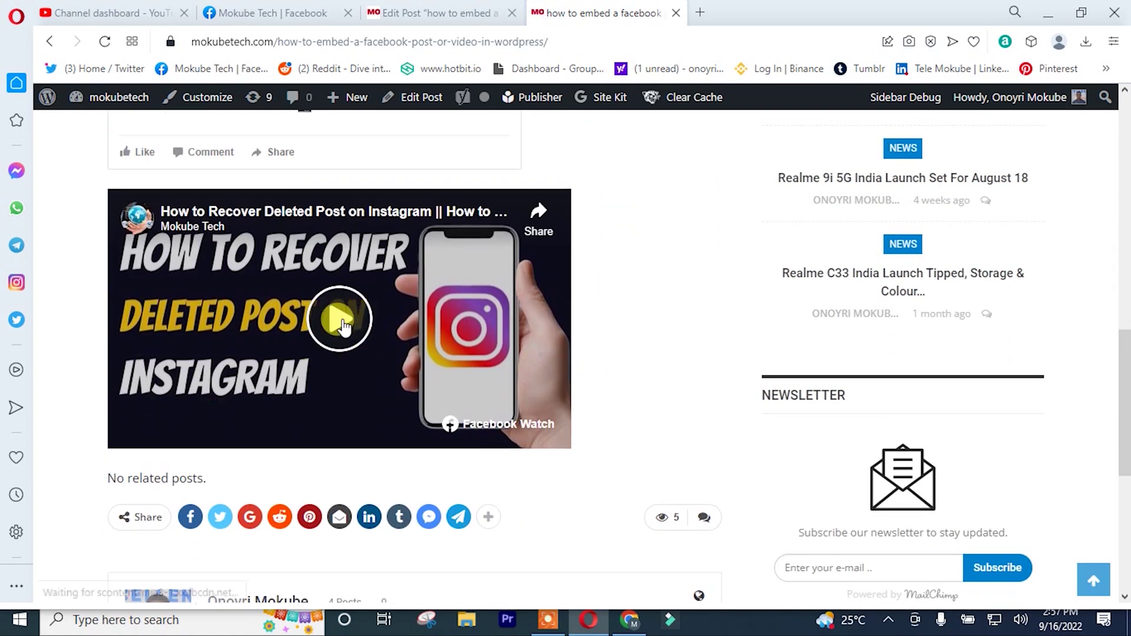
{"action": "left_click", "coordinate": [363, 320]}
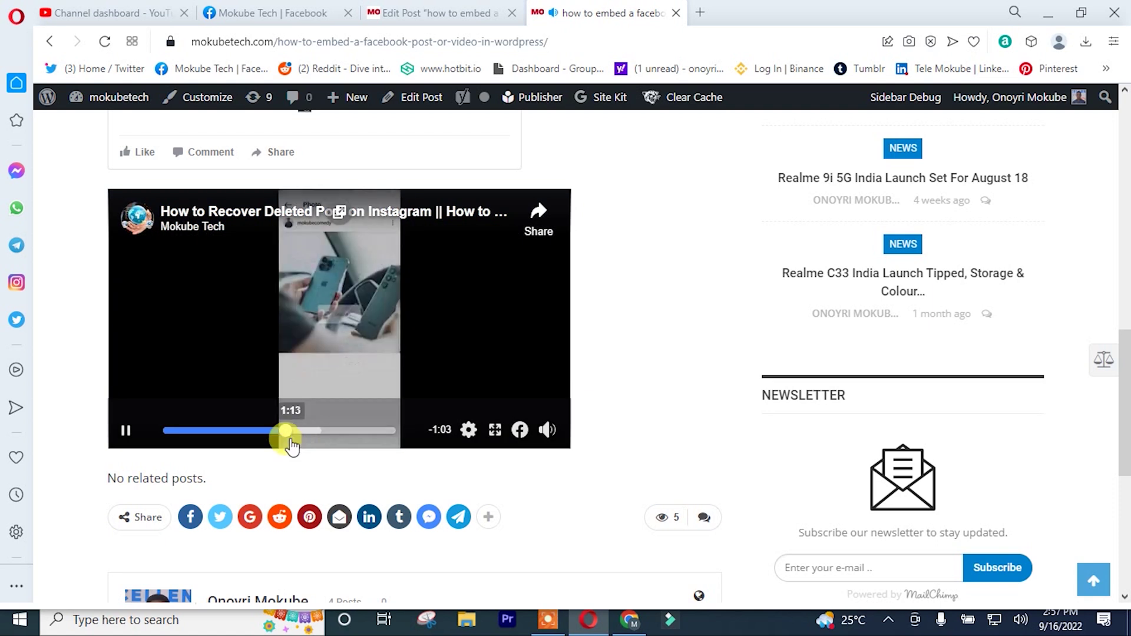
{"action": "key", "text": "XF86AudioMute"}
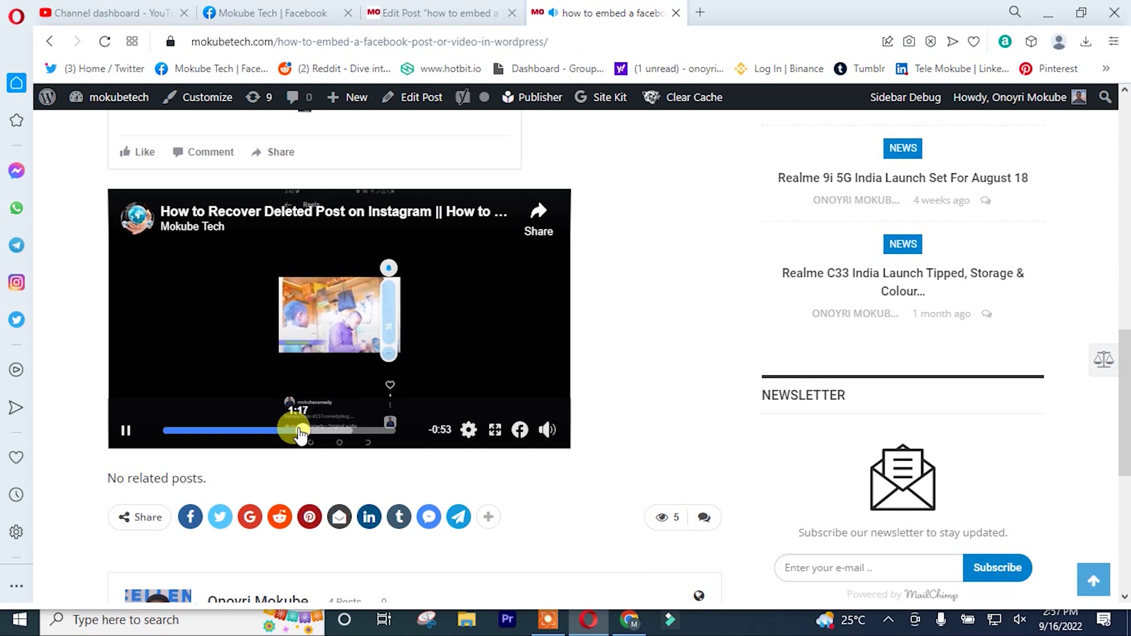
{"action": "scroll", "coordinate": [387, 412], "scroll_direction": "up", "scroll_amount": 5}
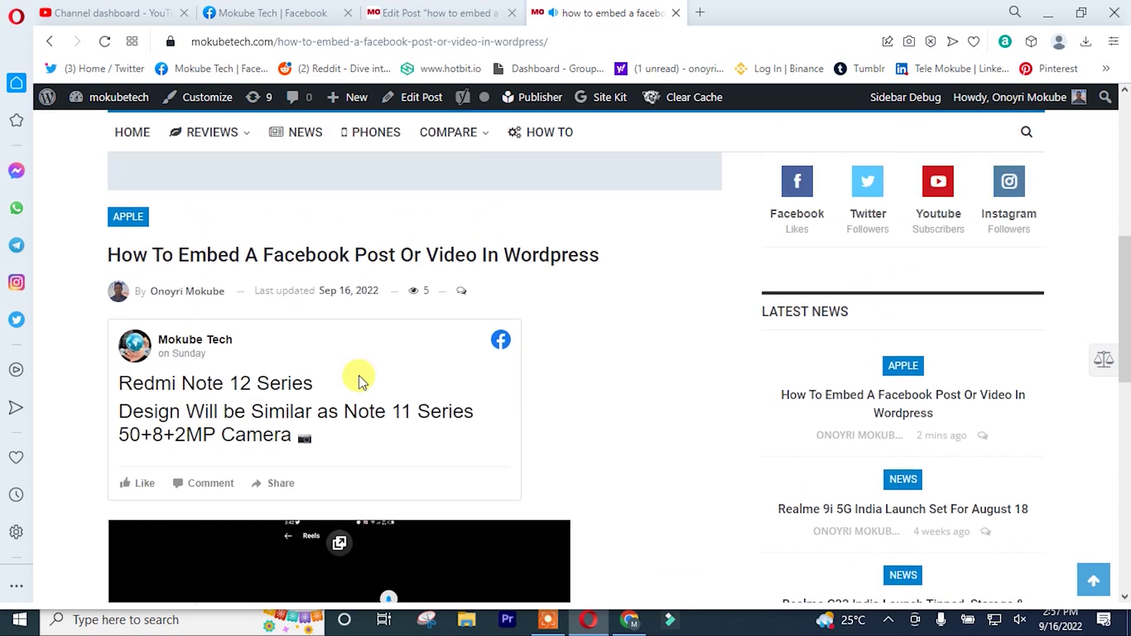
{"action": "scroll", "coordinate": [357, 406], "scroll_direction": "down", "scroll_amount": 3}
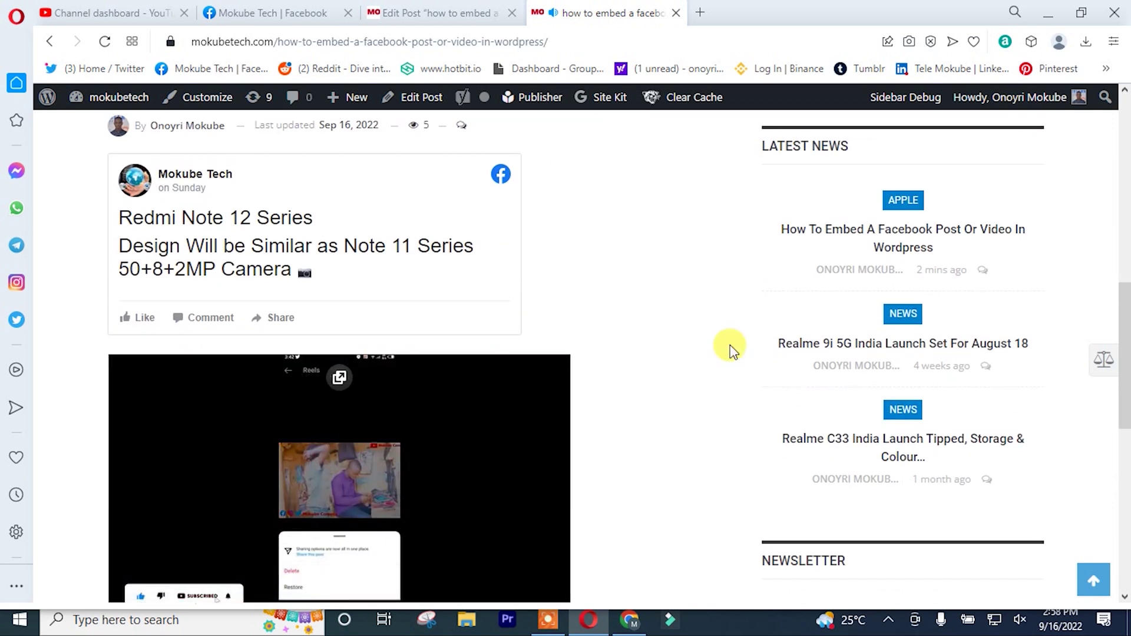